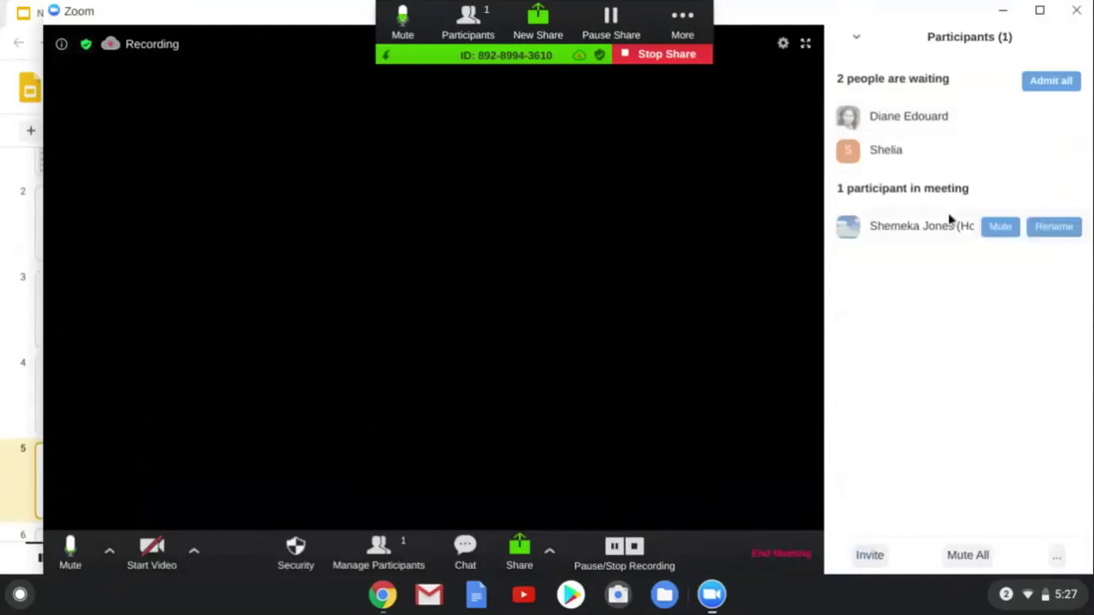
Admit both waiting attendees from the lobby into the Zoom meeting.
left_click(1051, 81)
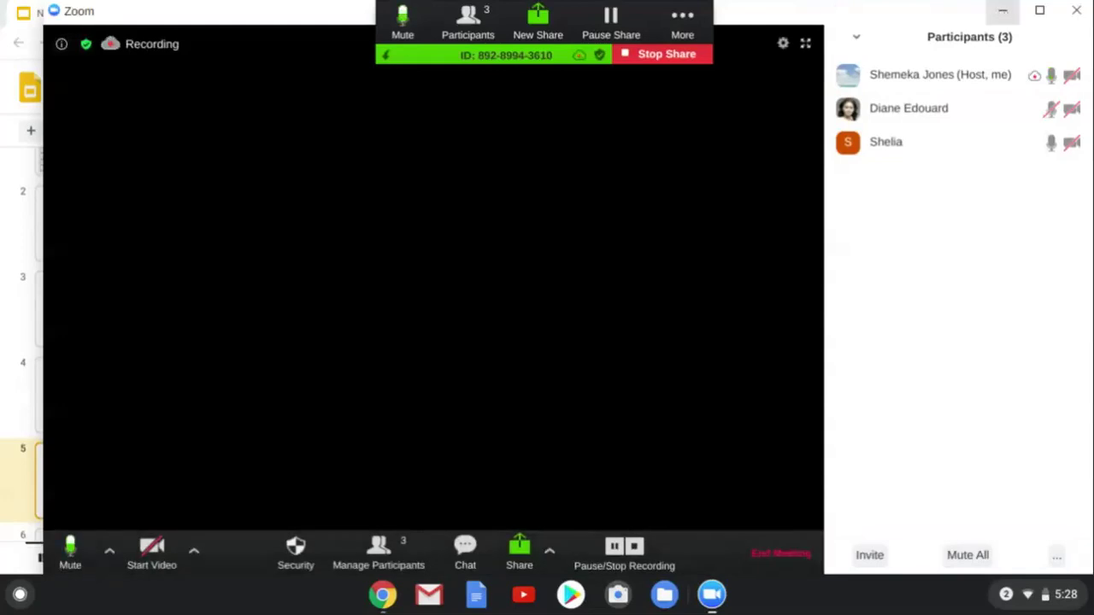
Minimize the Zoom meeting window to reveal the NPPay Calculator presentation behind it.
left_click(1002, 10)
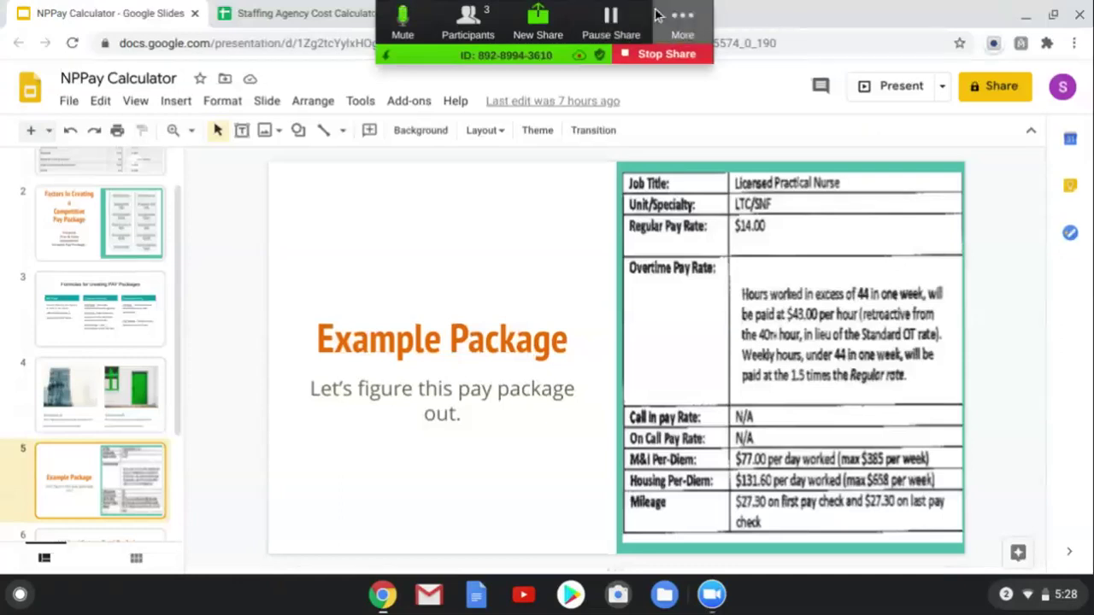
Show slide 1 of the NPPay Calculator deck, the Weekly Cost Calculator for Staffing Agency table.
left_click(682, 21)
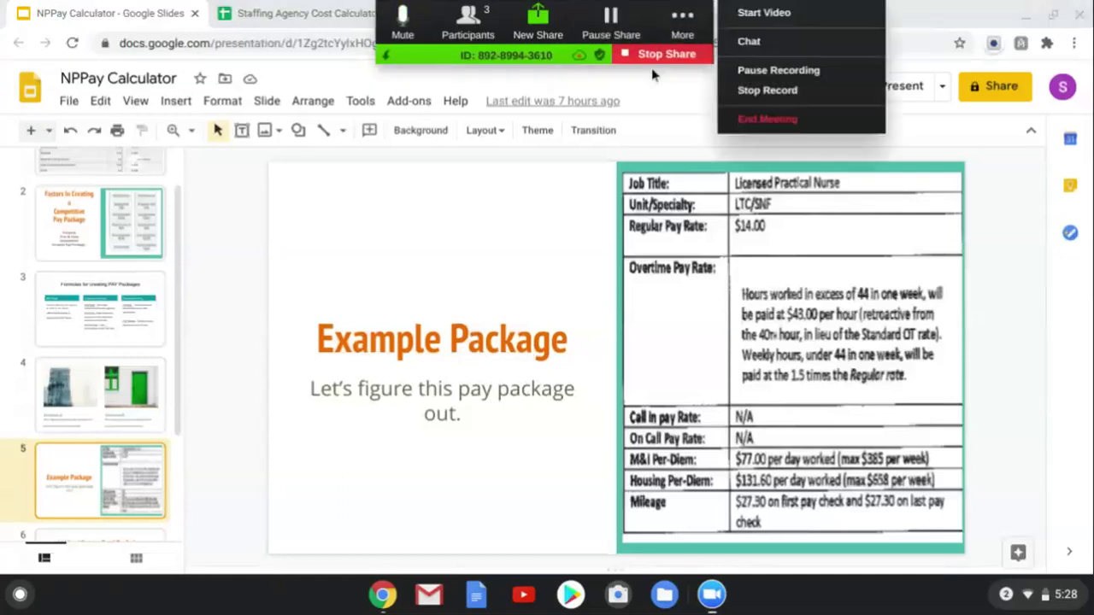
left_click(307, 9)
left_click(115, 15)
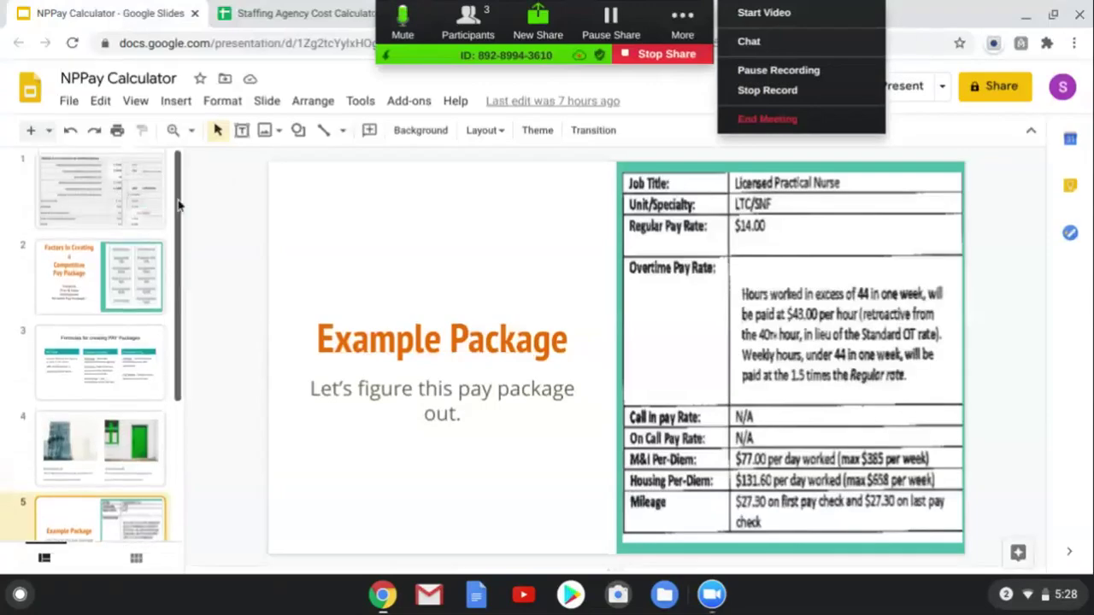
left_click(111, 211)
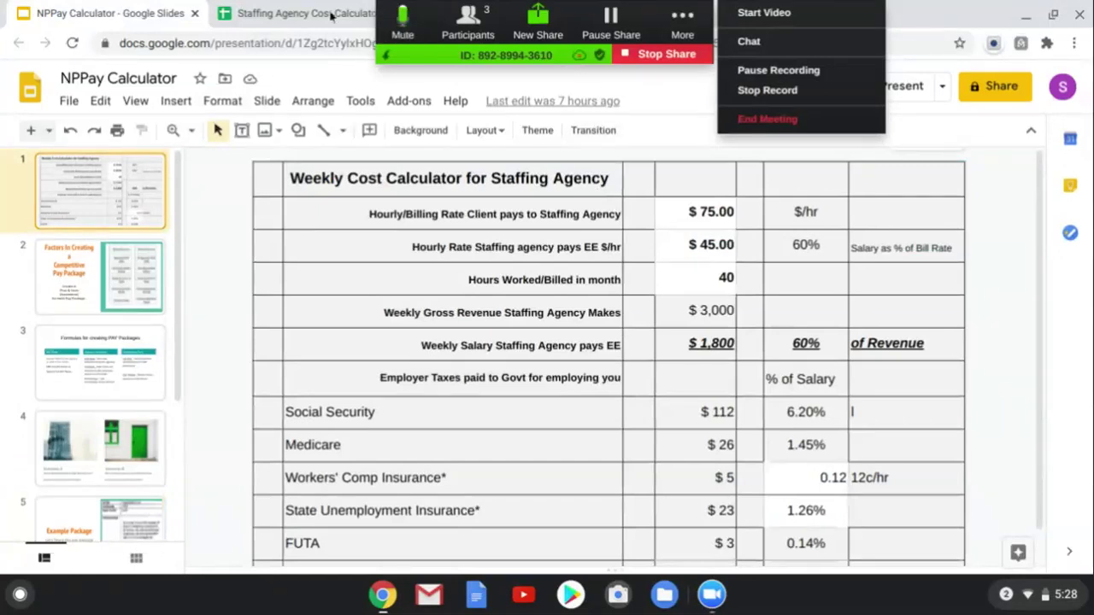
Switch to the Staffing Agency Cost Calculator spreadsheet and zoom its Monthly sheet to 95%.
left_click(282, 18)
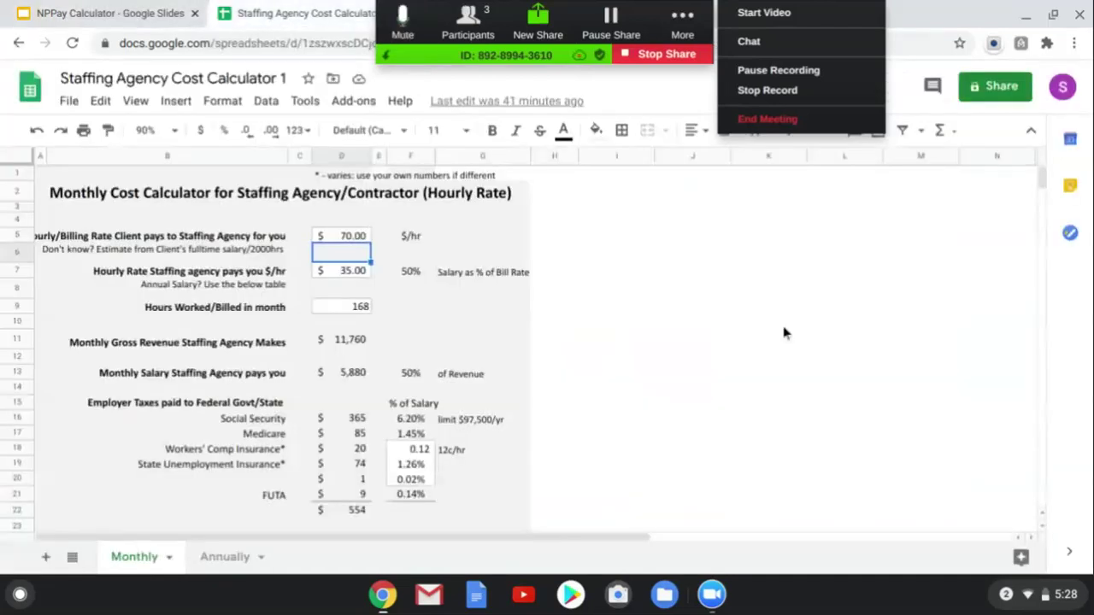
left_click(135, 101)
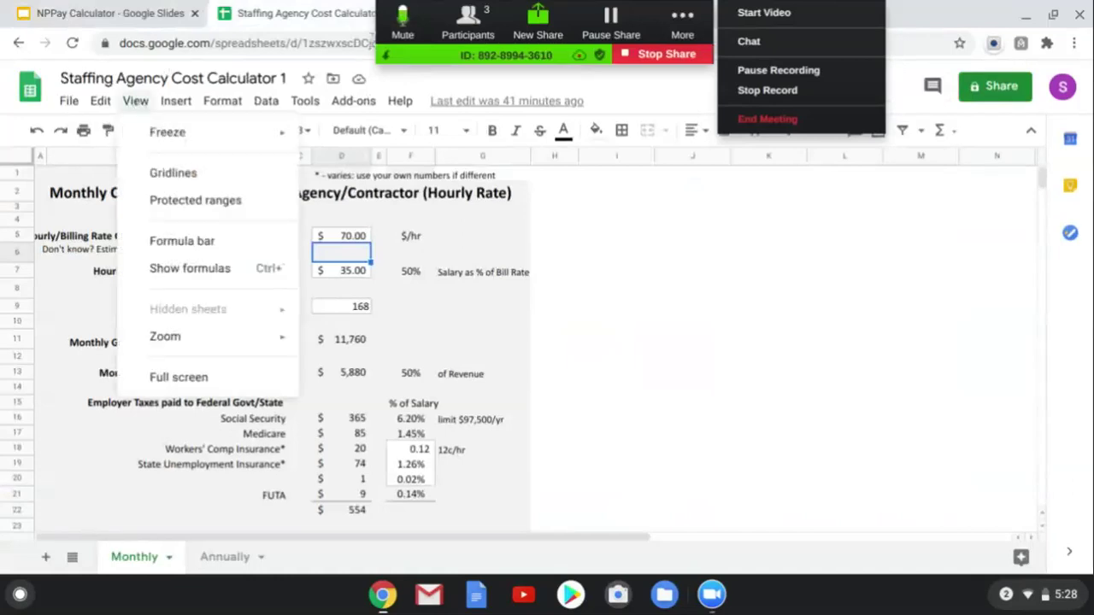
left_click(717, 282)
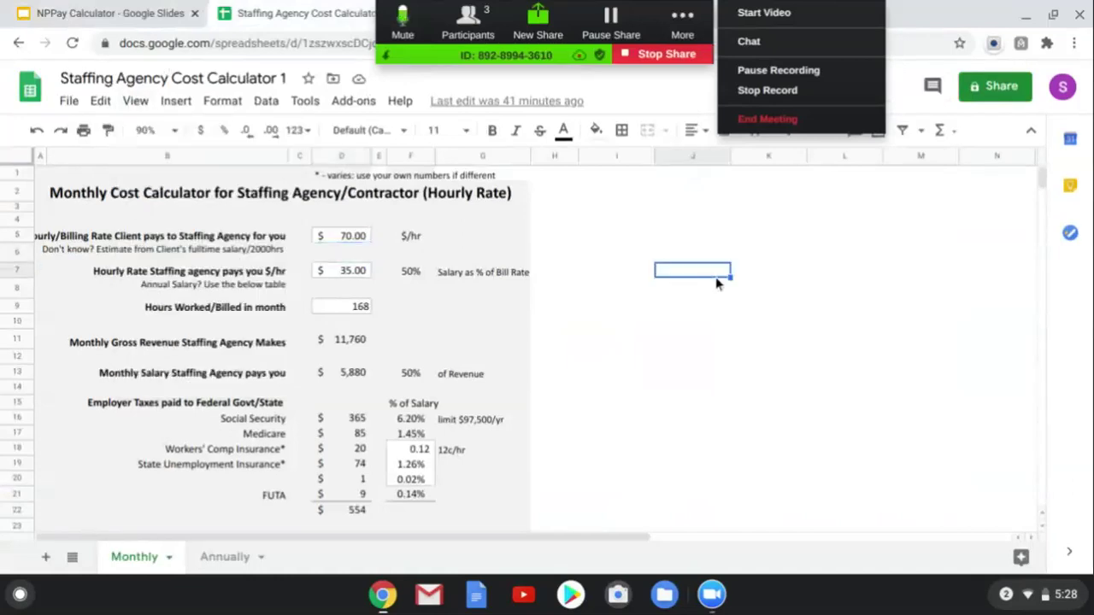
left_click(175, 133)
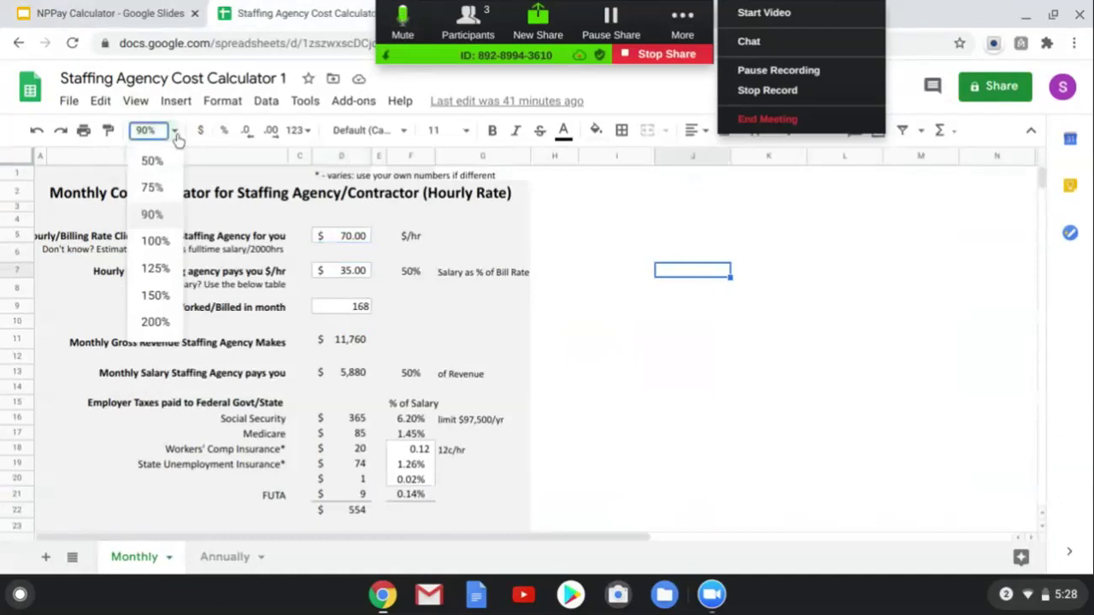
type("95")
key("Return")
left_click(721, 373)
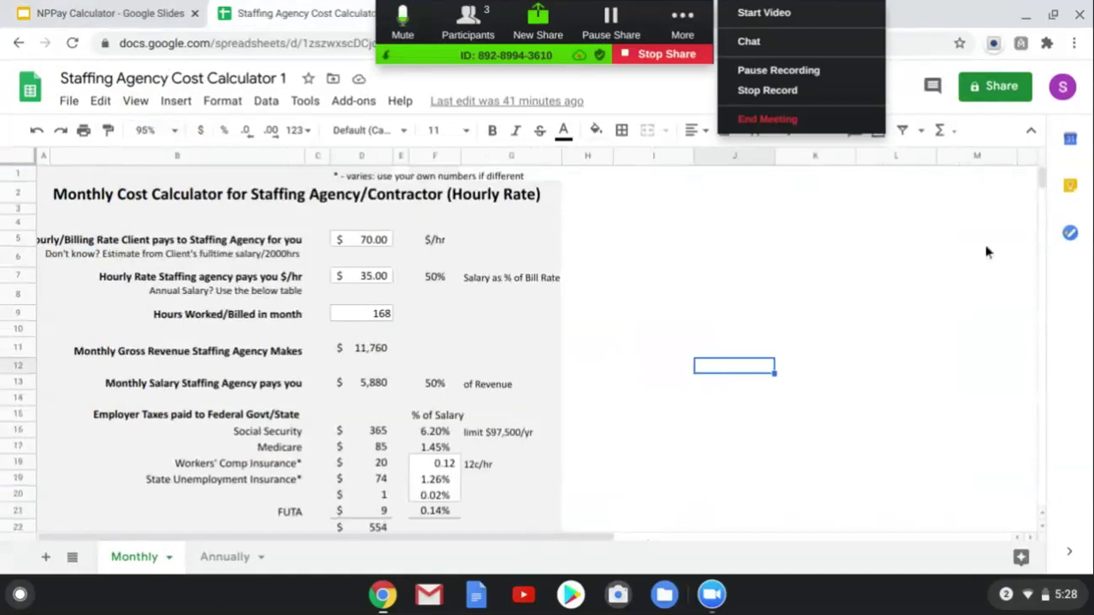
Collapse the menu bar and select the client billing rate in D5.
left_click(1032, 135)
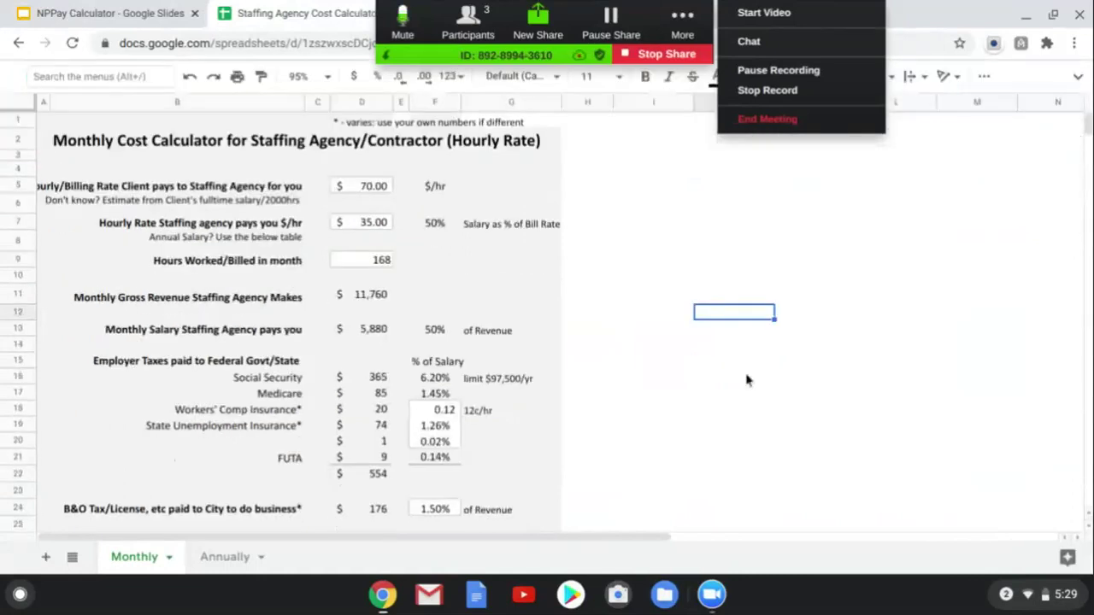
left_click(865, 221)
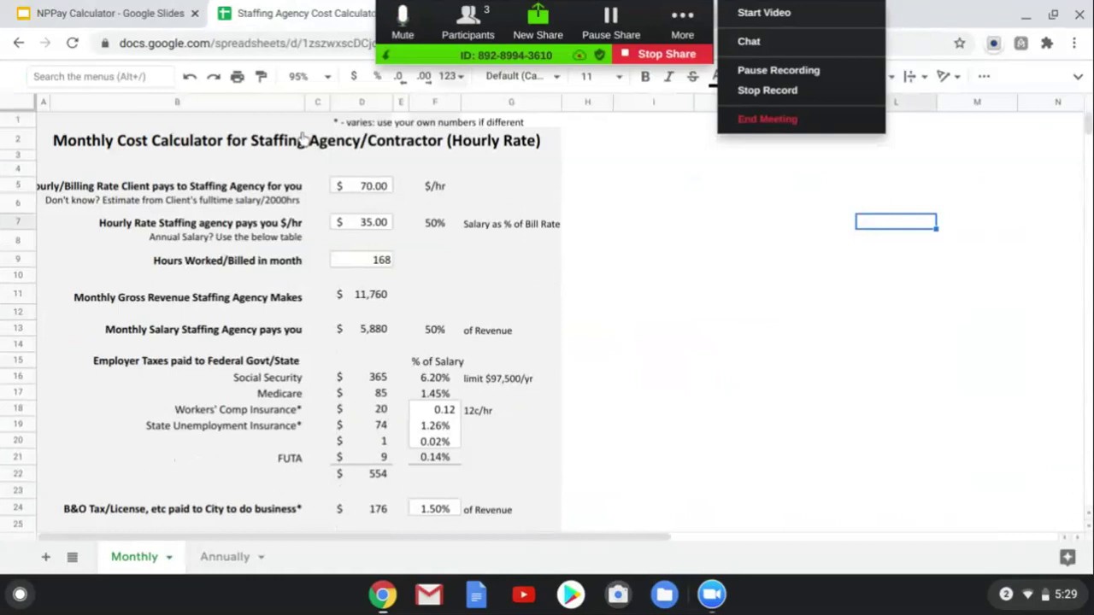
left_click(119, 187)
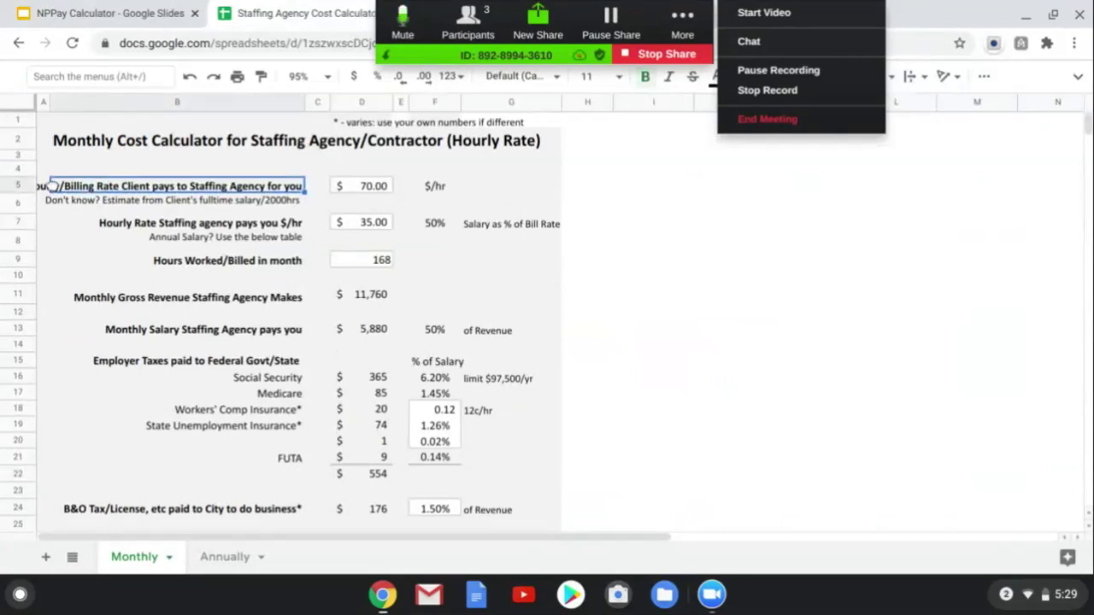
left_click(358, 195)
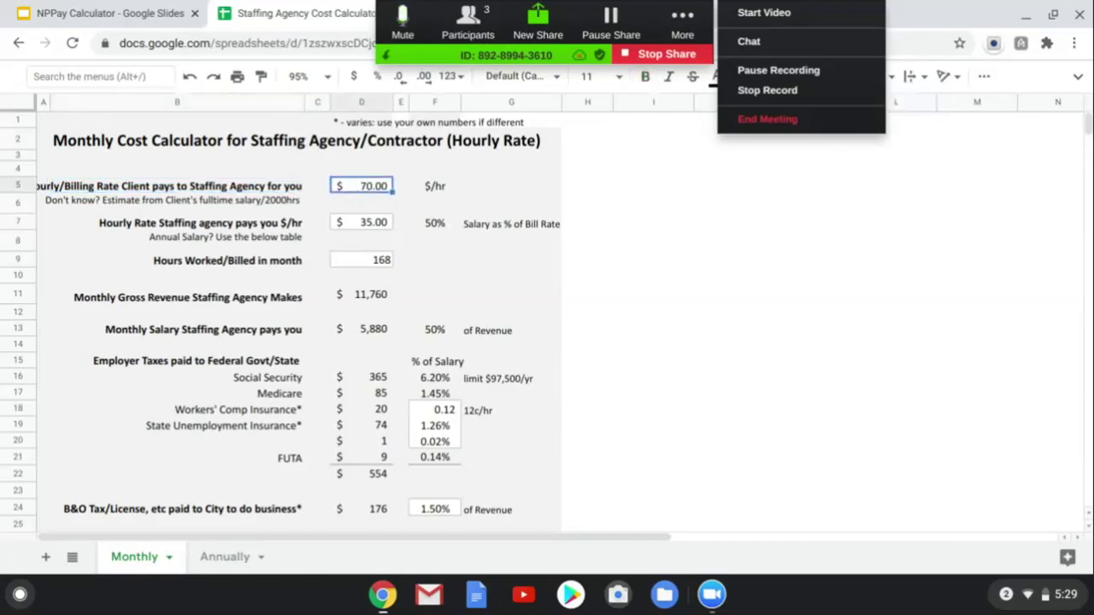
Set the client billing rate in D5 to $80.00 and the staff pay rate in D7 to $55.00.
type("80")
key("Return")
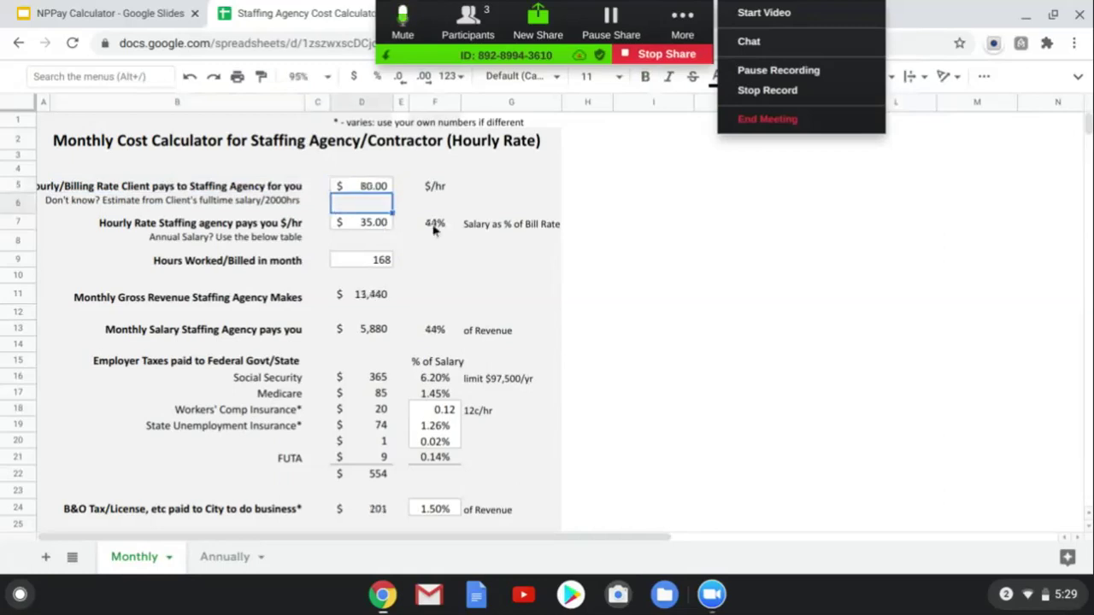
left_click(370, 224)
type("55")
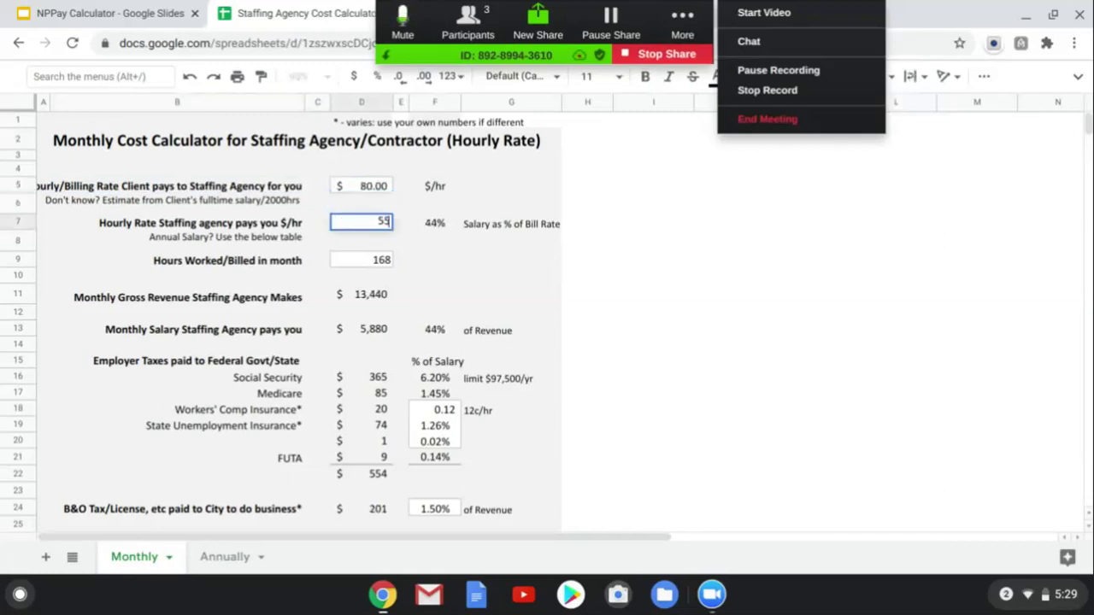
key("Return")
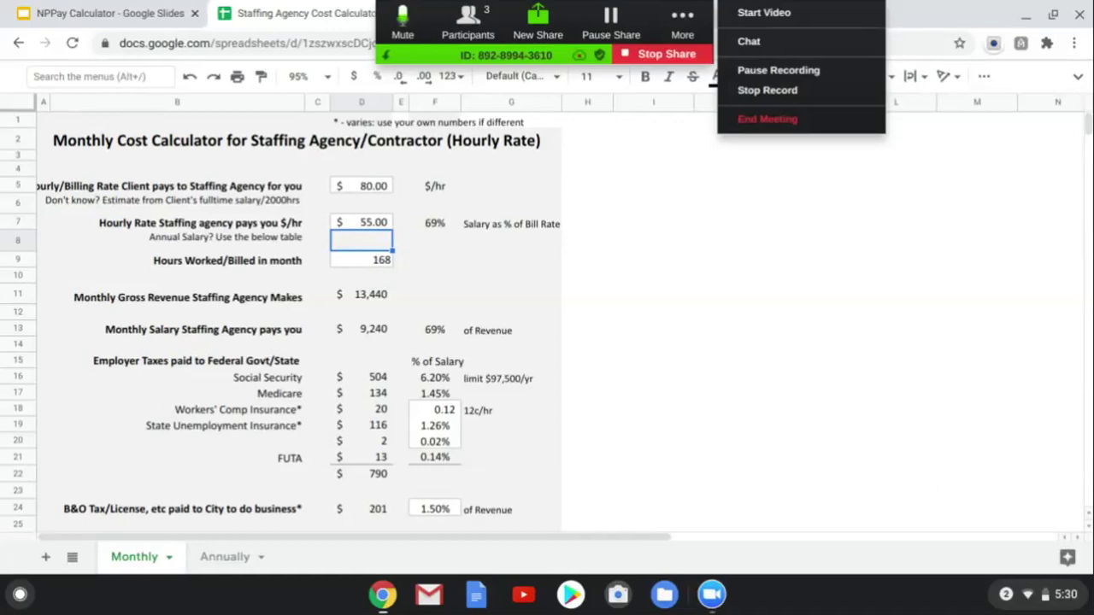
double_click(900, 15)
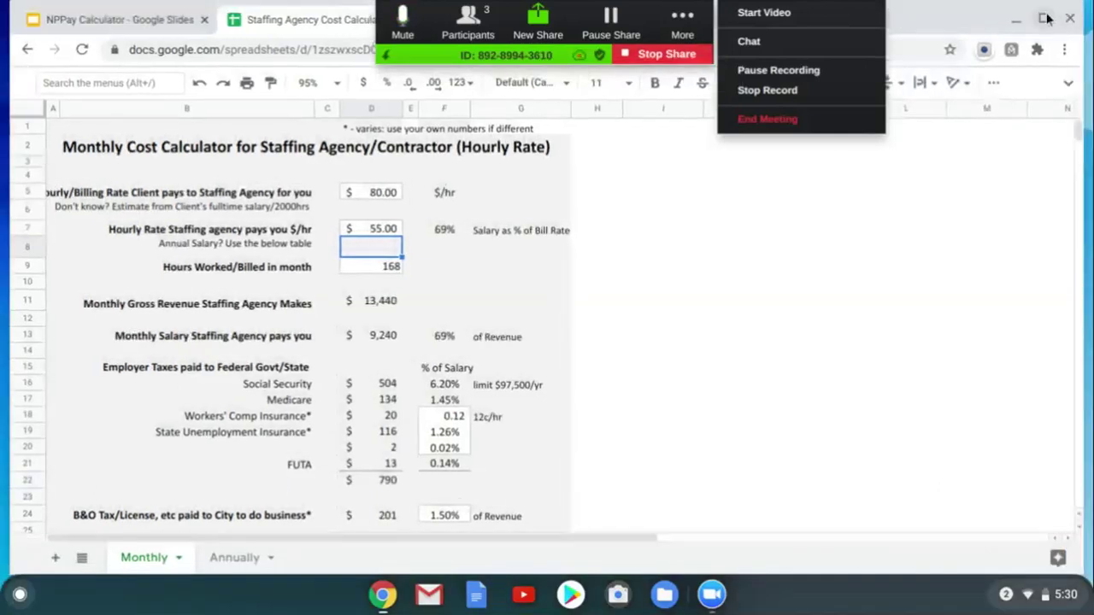
Maximize the browser, move the Zoom toolbar aside, and return to the NPPay Calculator Weekly Cost slide.
left_click(1047, 19)
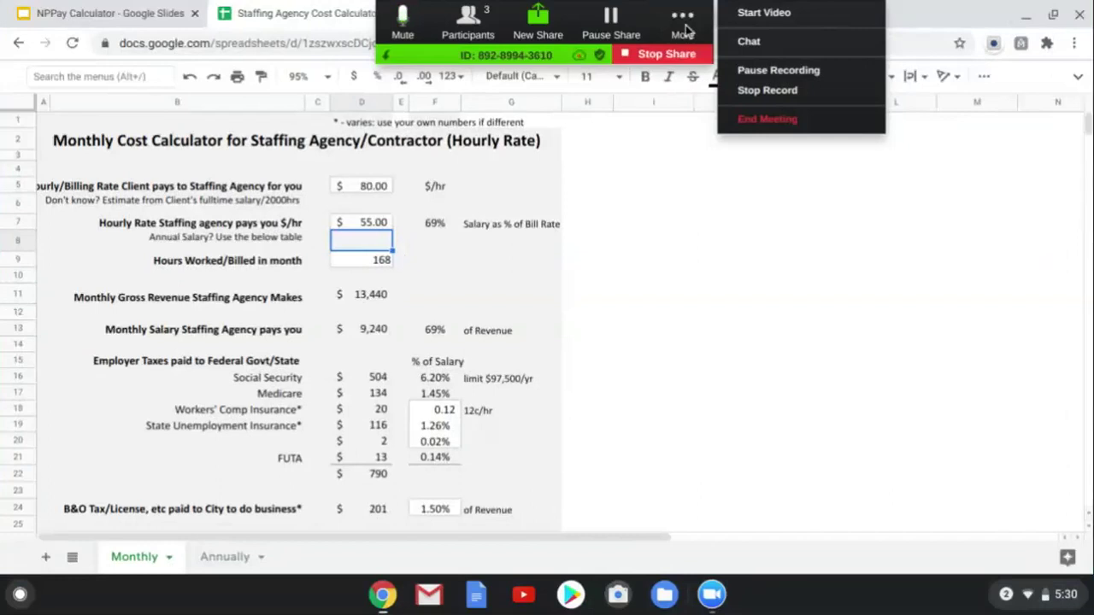
left_click(686, 30)
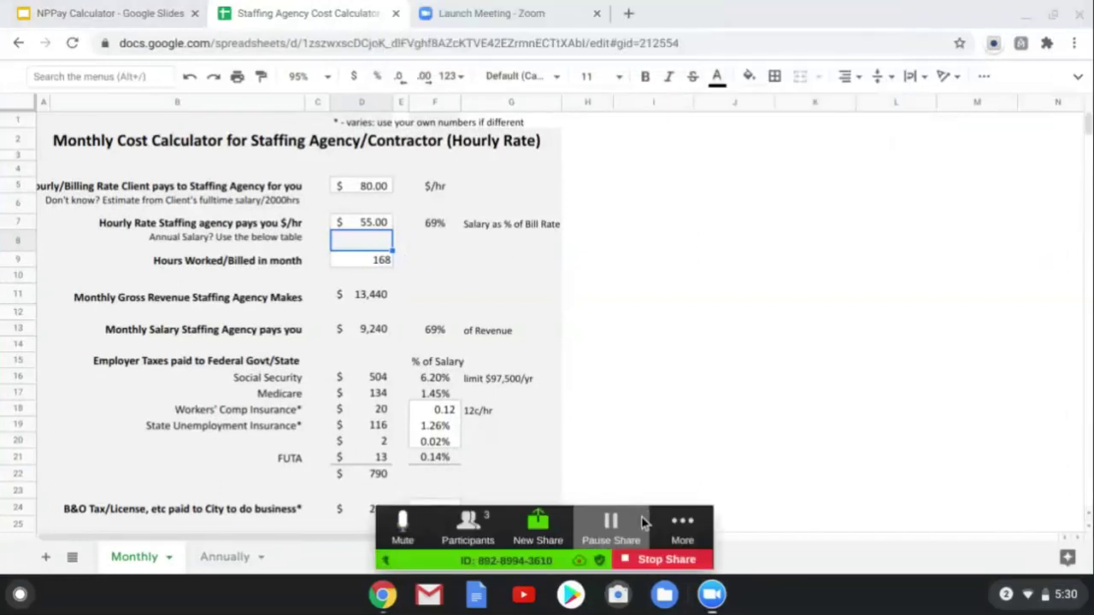
left_click(656, 517)
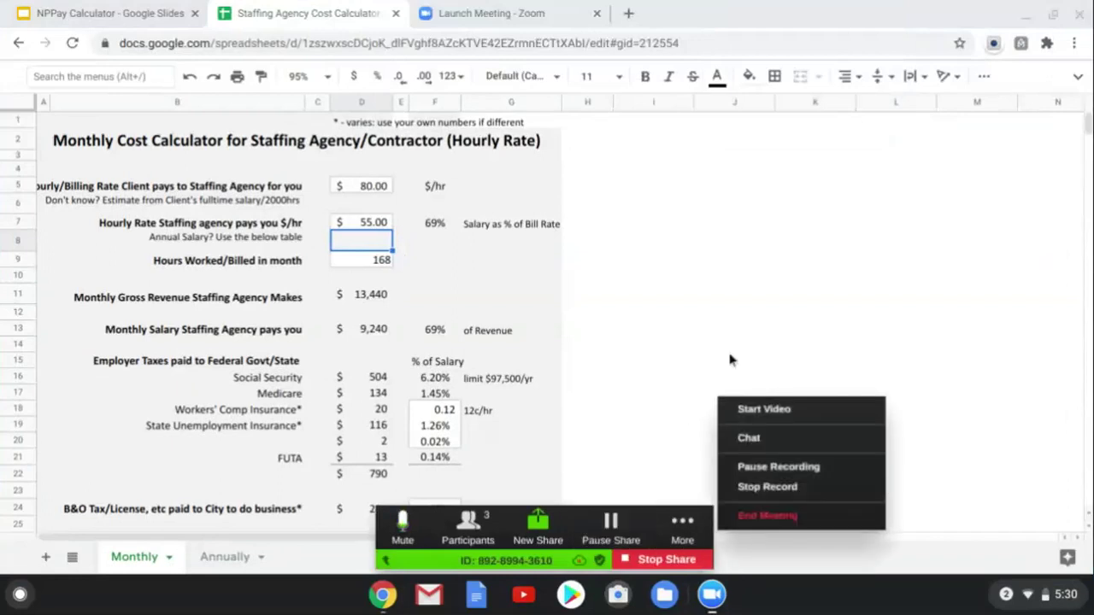
left_click(718, 297)
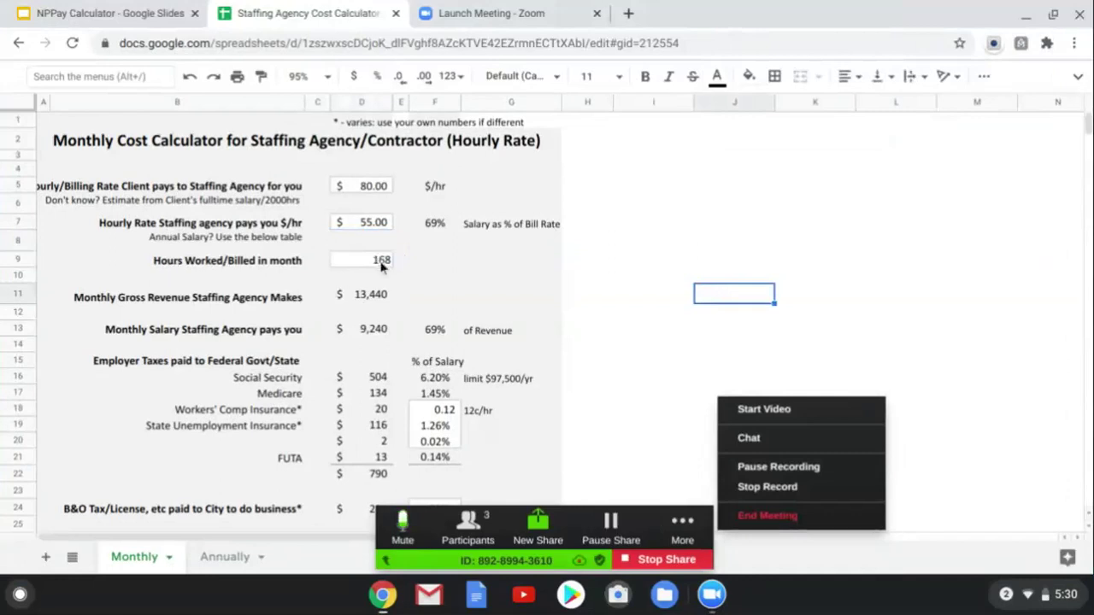
left_click(103, 12)
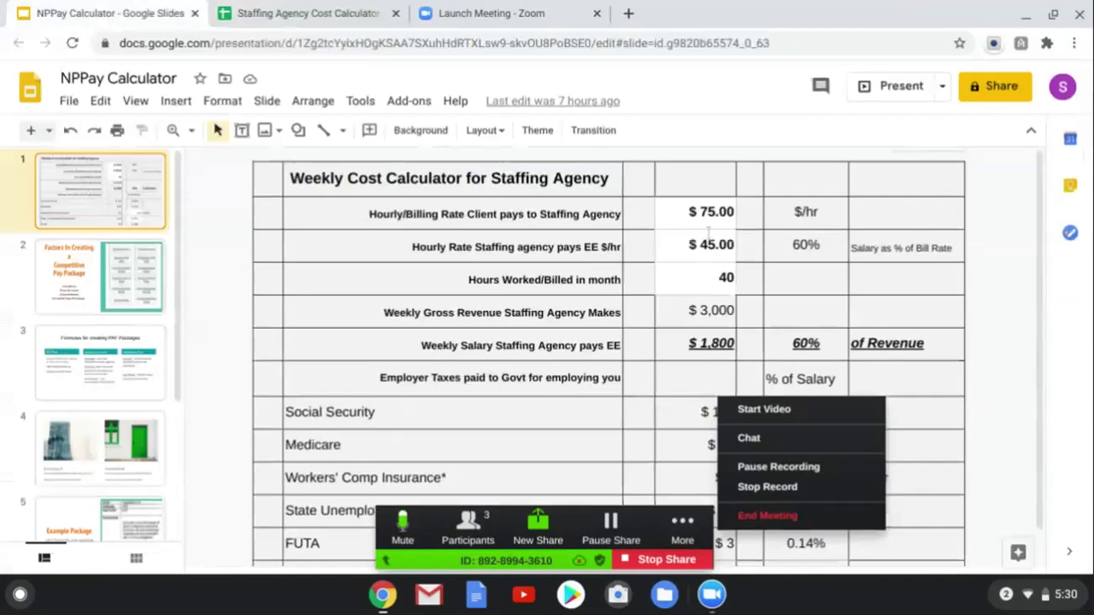
Switch back to the Staffing Agency Cost Calculator's Monthly sheet with $80.00 billing and $55.00 pay.
left_click(332, 10)
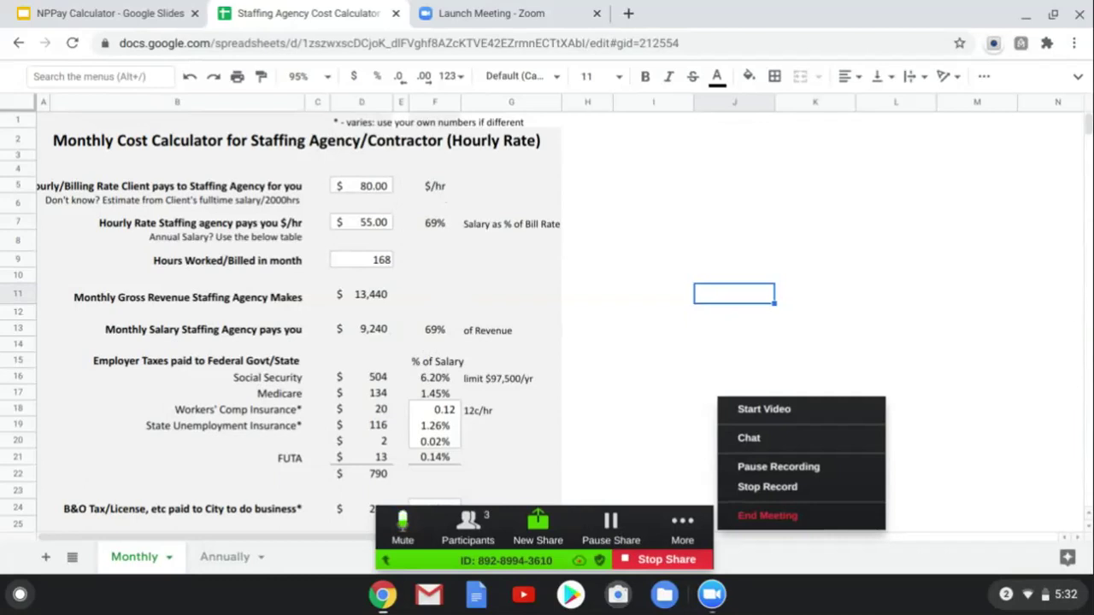
left_click(991, 334)
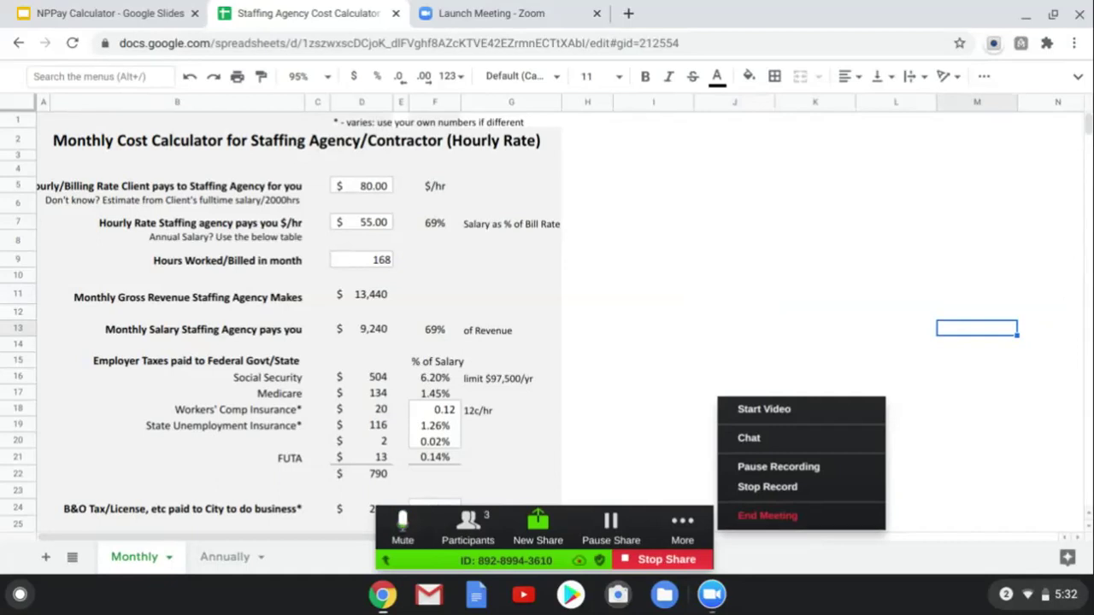
Relabel row 18 as Vendor Management Fees and set its amount in D18 to 50.
left_click(284, 413)
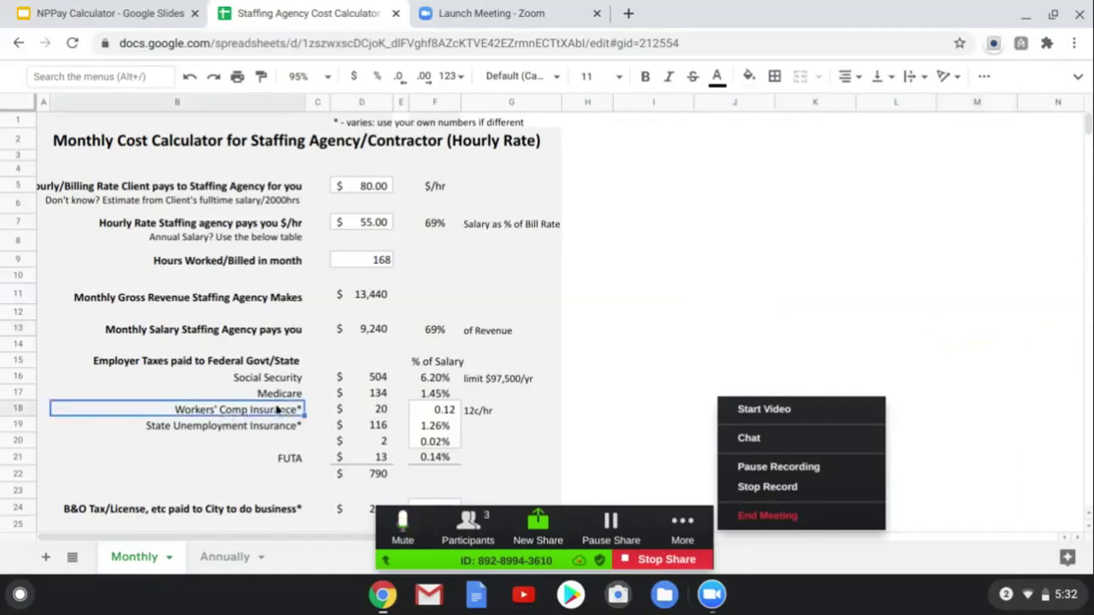
type("Ve")
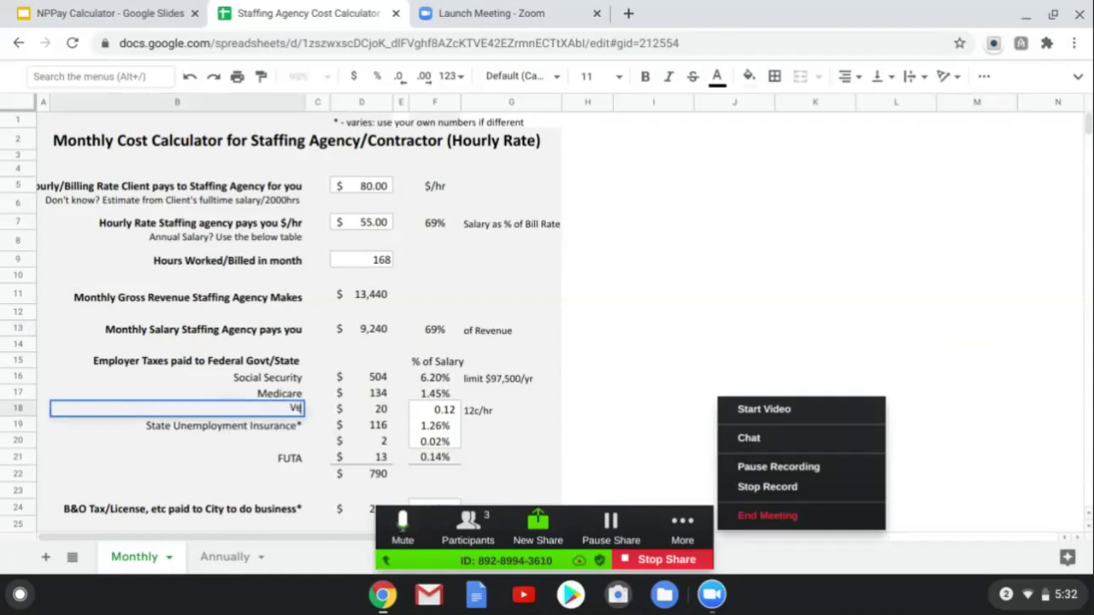
type("ndor Management Fees")
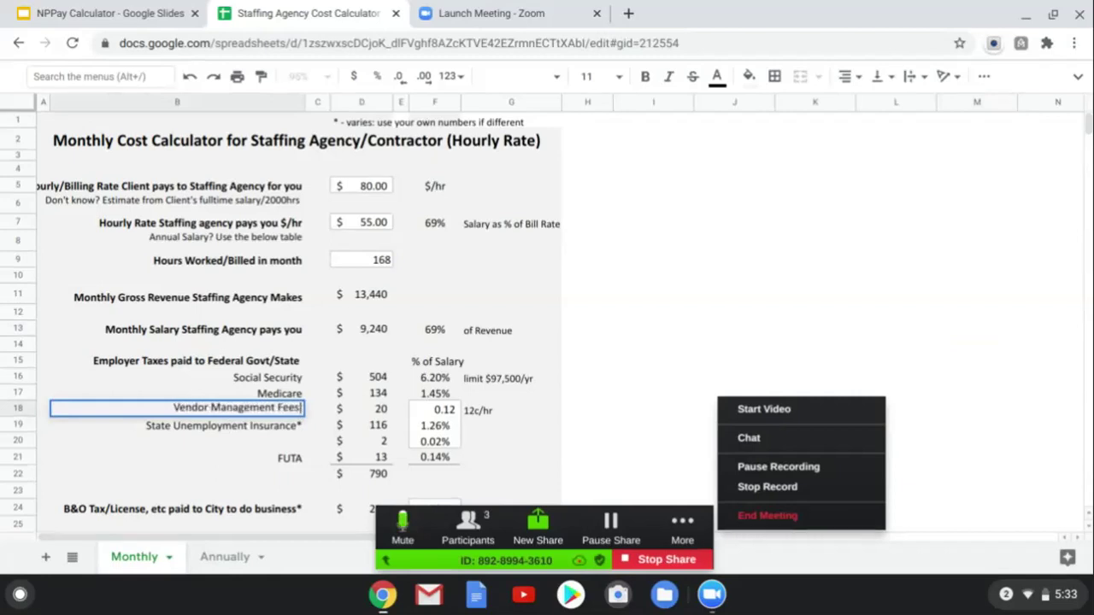
left_click(381, 412)
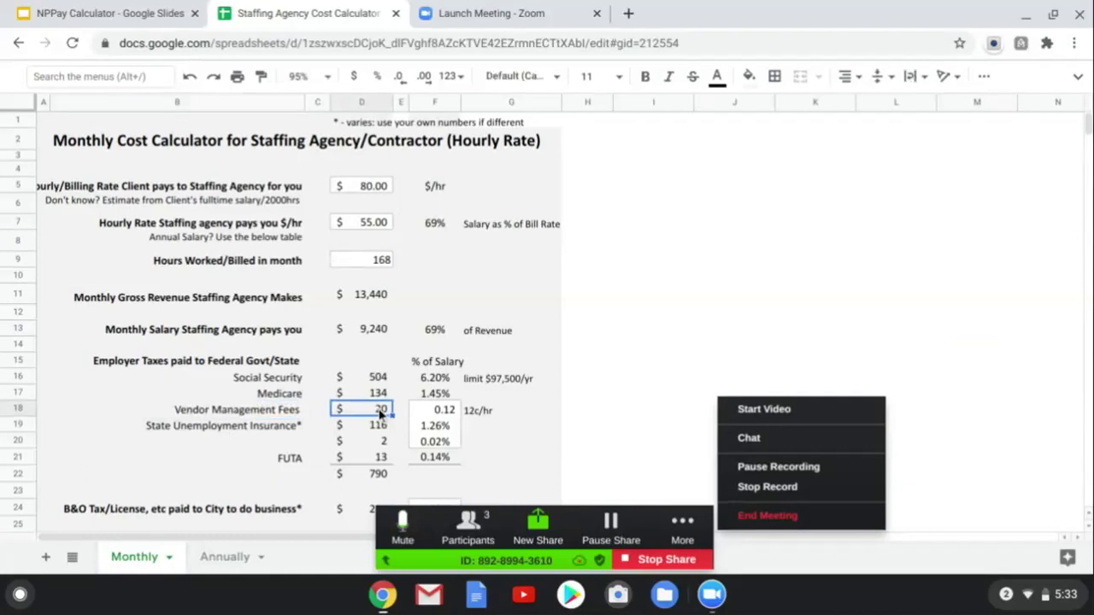
type("50")
key("Return")
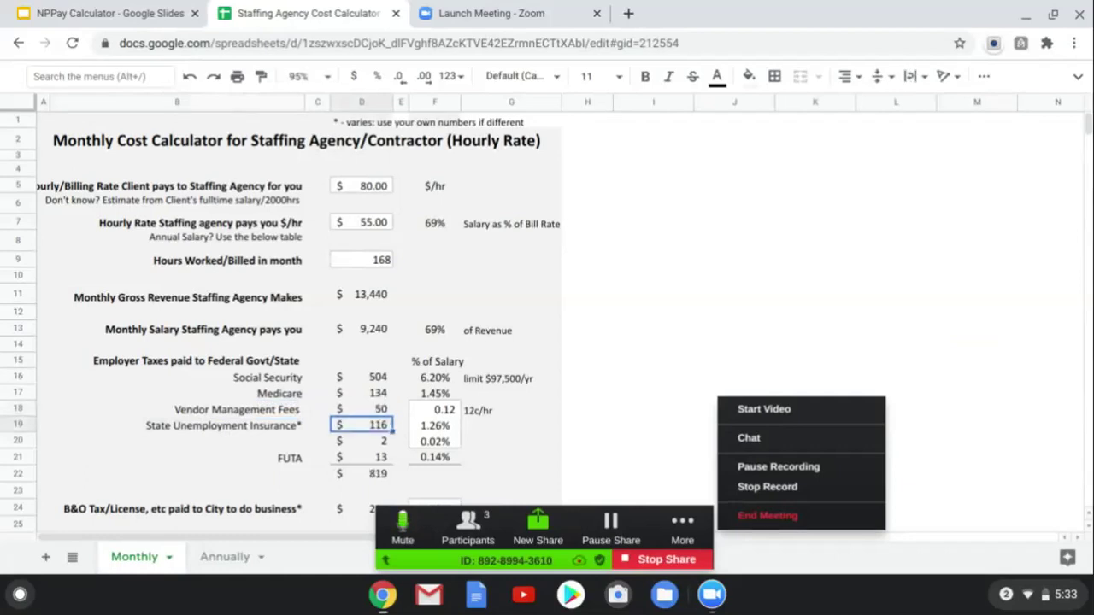
Lower the State Unemployment Insurance amount in D19 from 116 to 100.
left_click(284, 430)
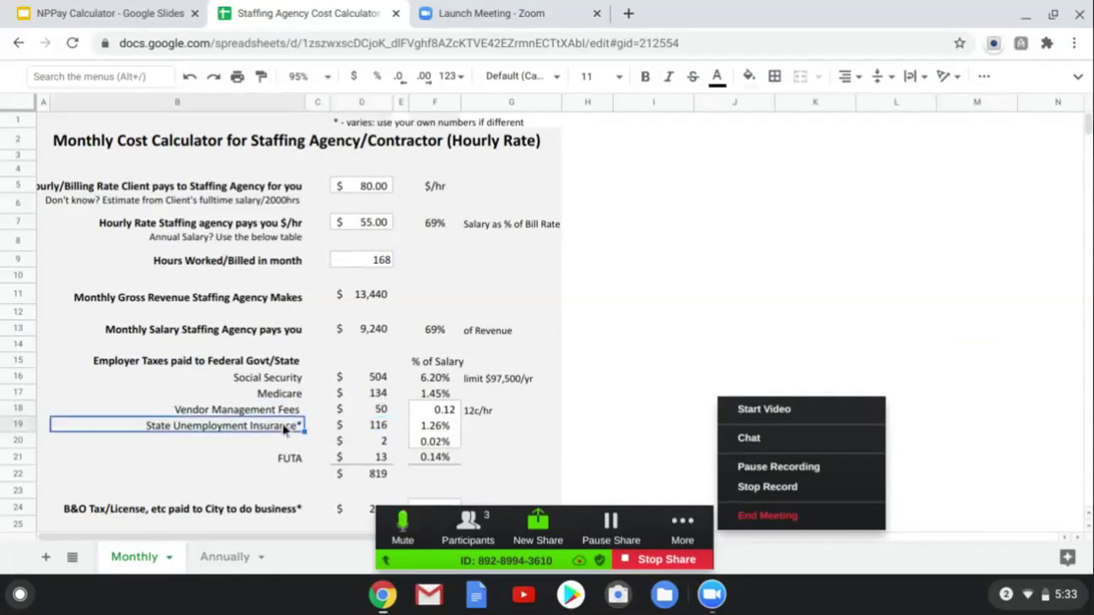
left_click(381, 426)
type("100")
key("Return")
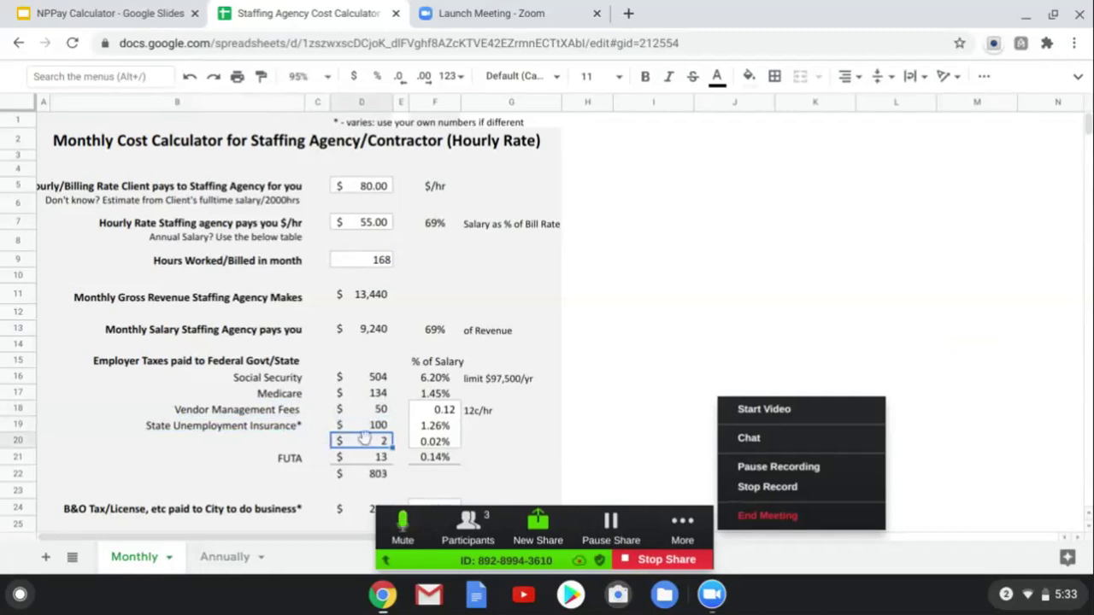
left_click(291, 441)
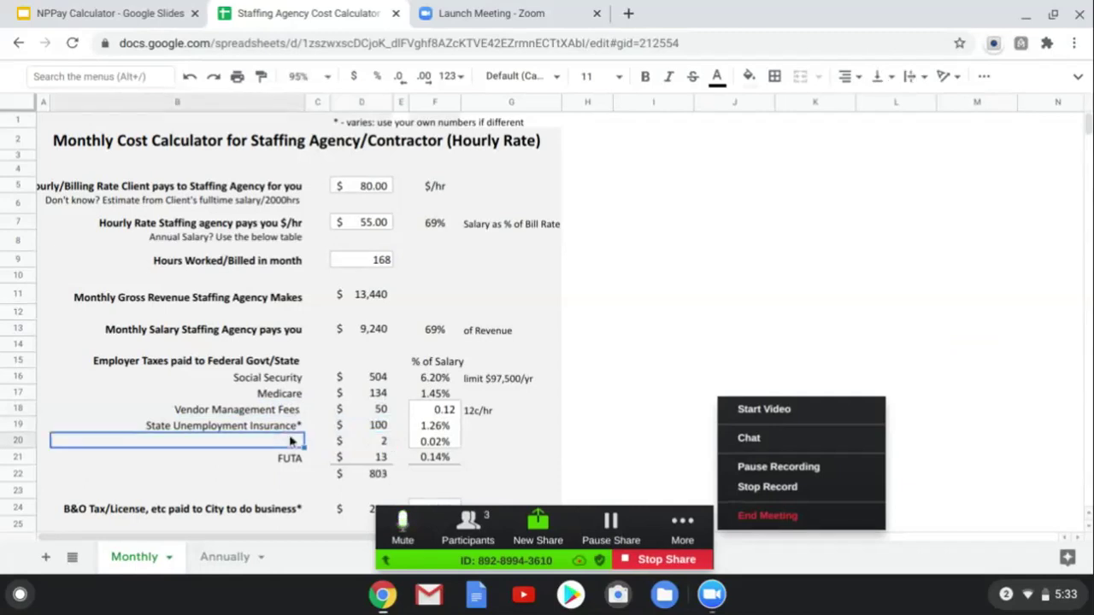
Label the unnamed row 20 in B20 as Office Administration Fee.
type("A")
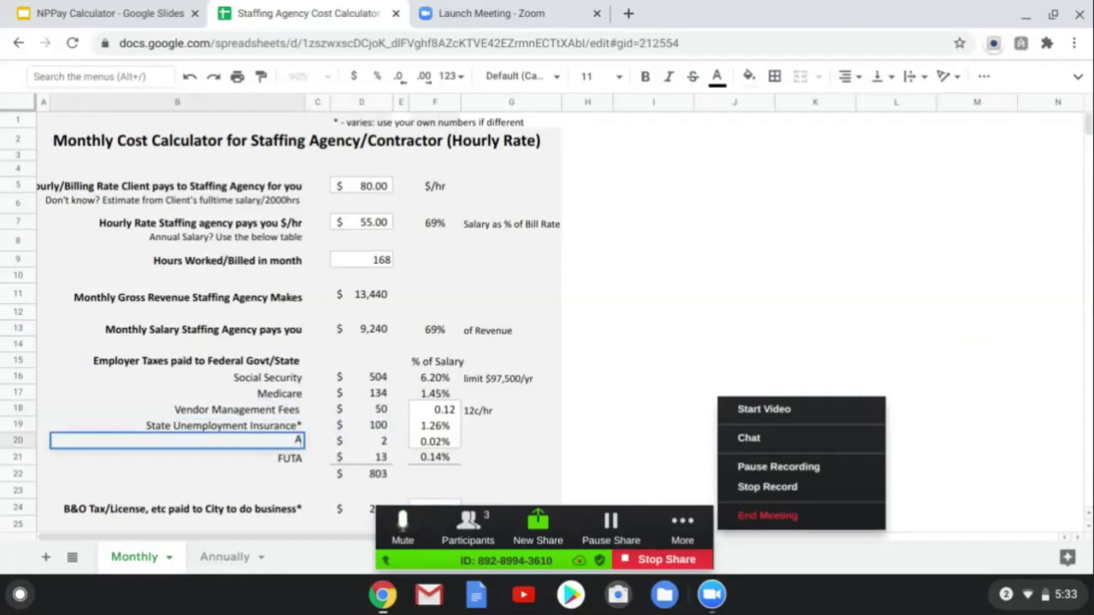
type("d")
key("BackSpace")
key("BackSpace")
type("Office Ad")
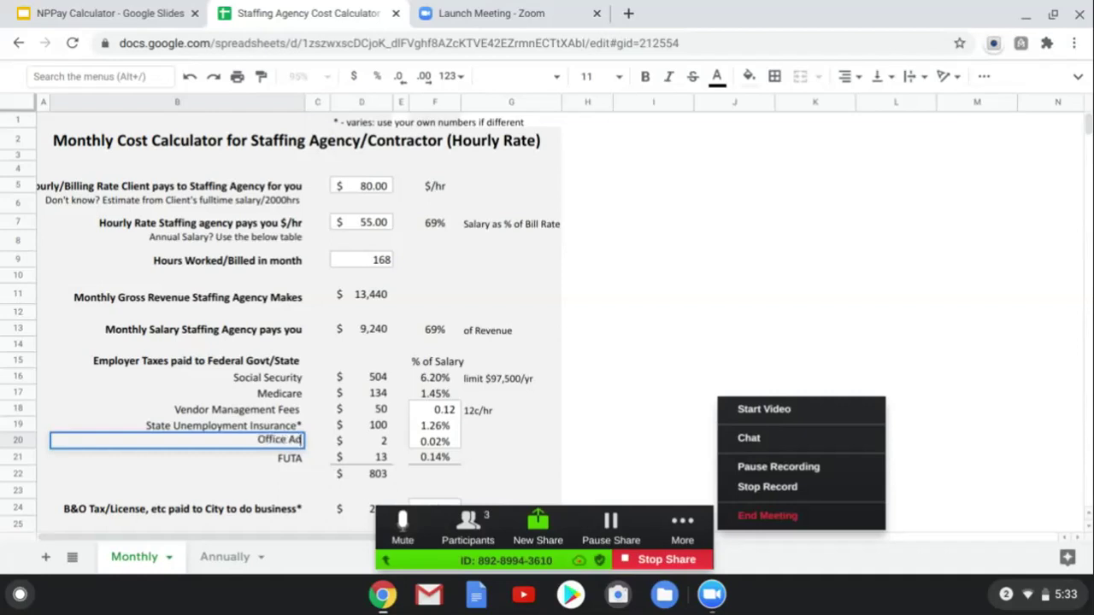
type("ministration Fe")
type("e")
key("BackSpace")
key("BackSpace")
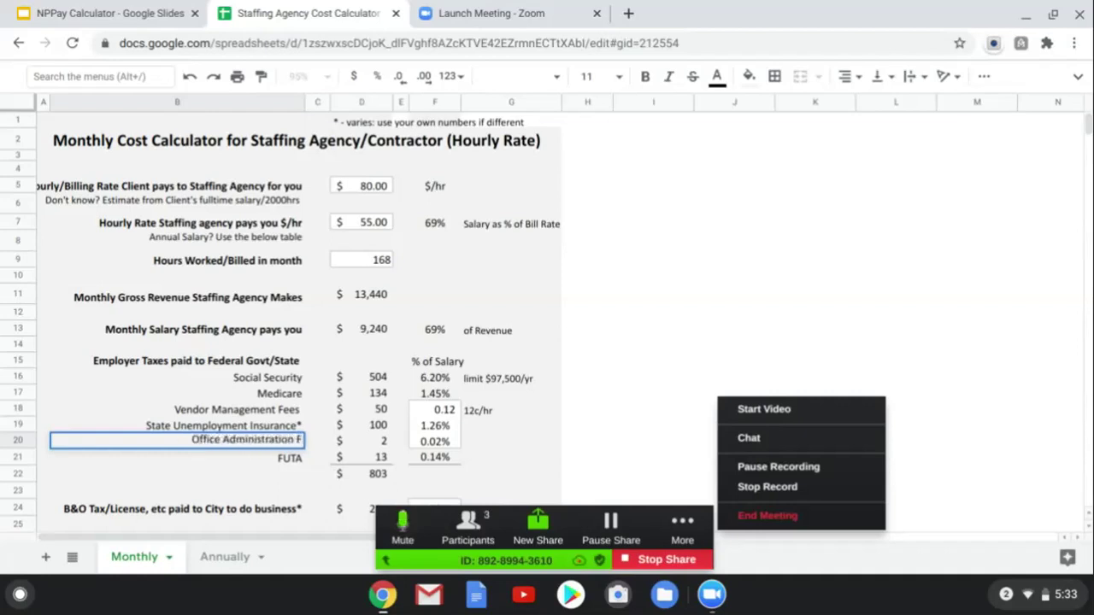
type("ee")
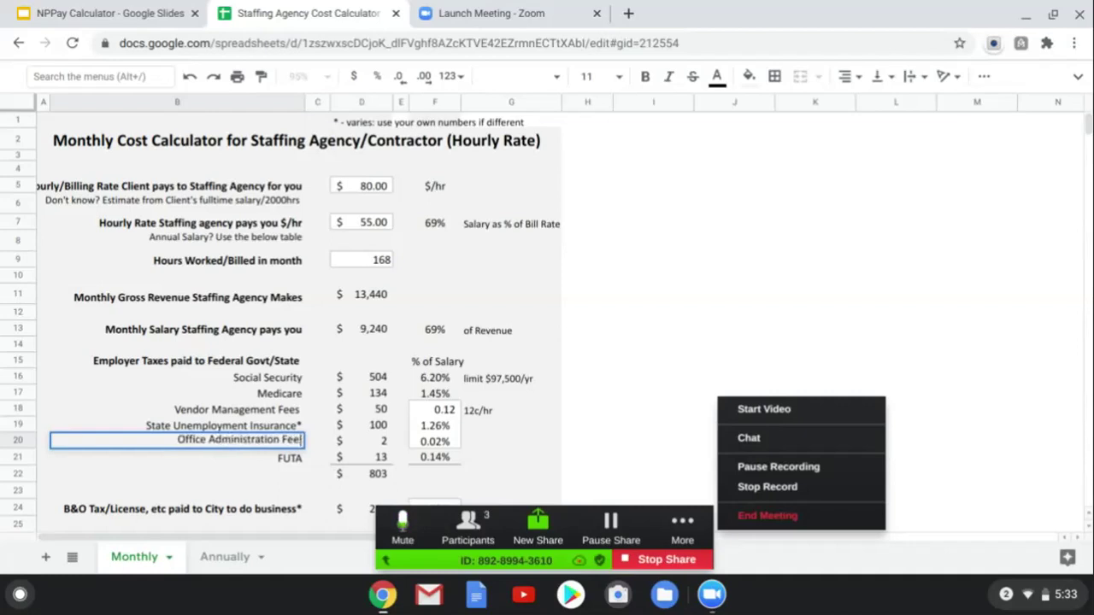
key("Return")
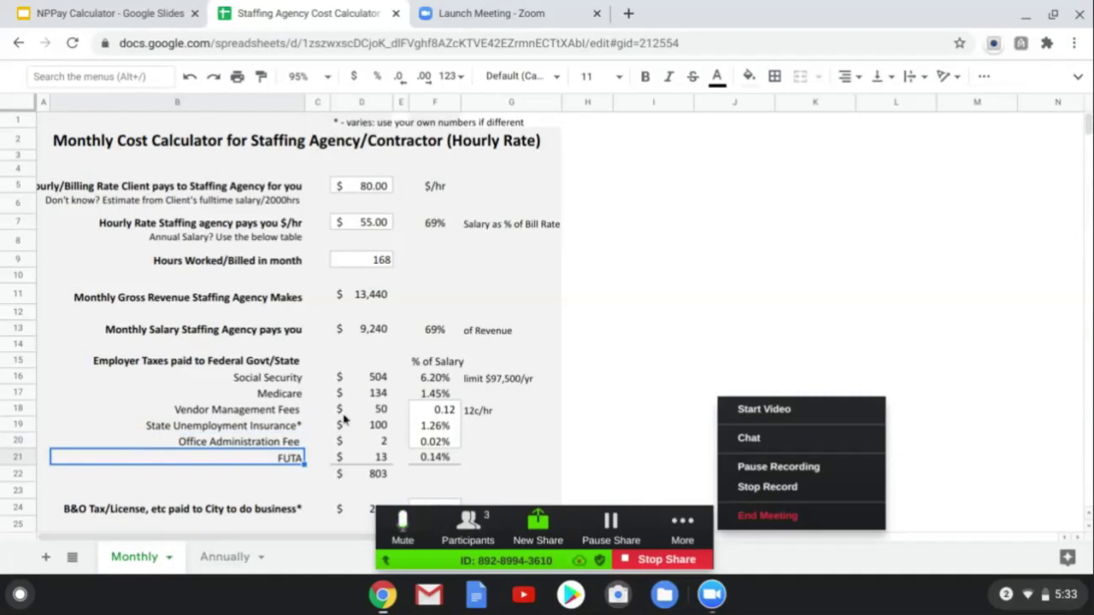
left_click(436, 380)
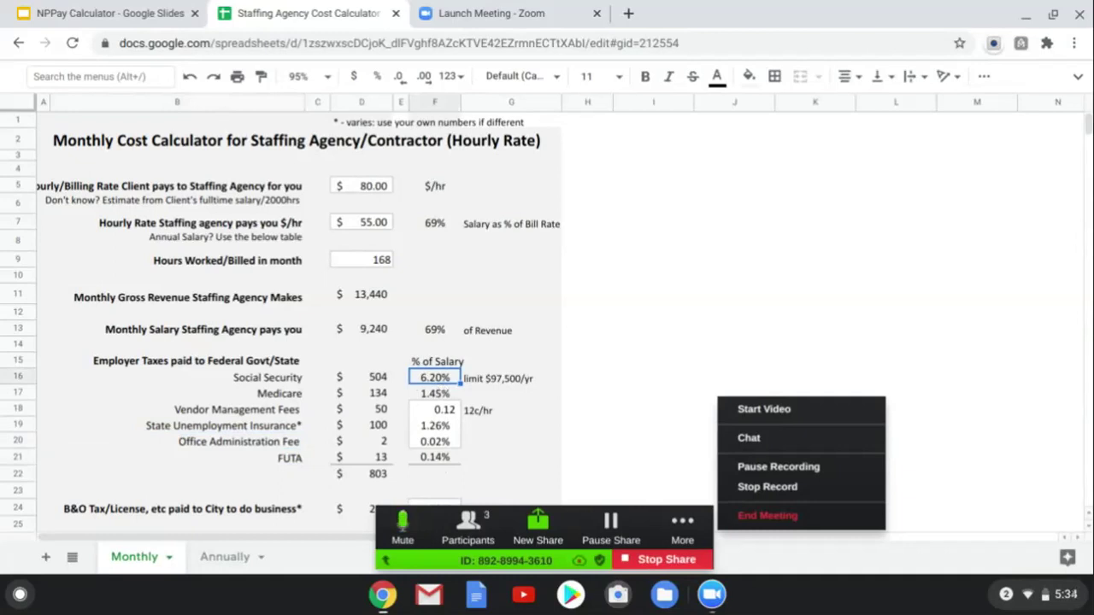
Lower the Social Security rate in F16 from 6.20% to 5.50%.
type("5.")
type("50")
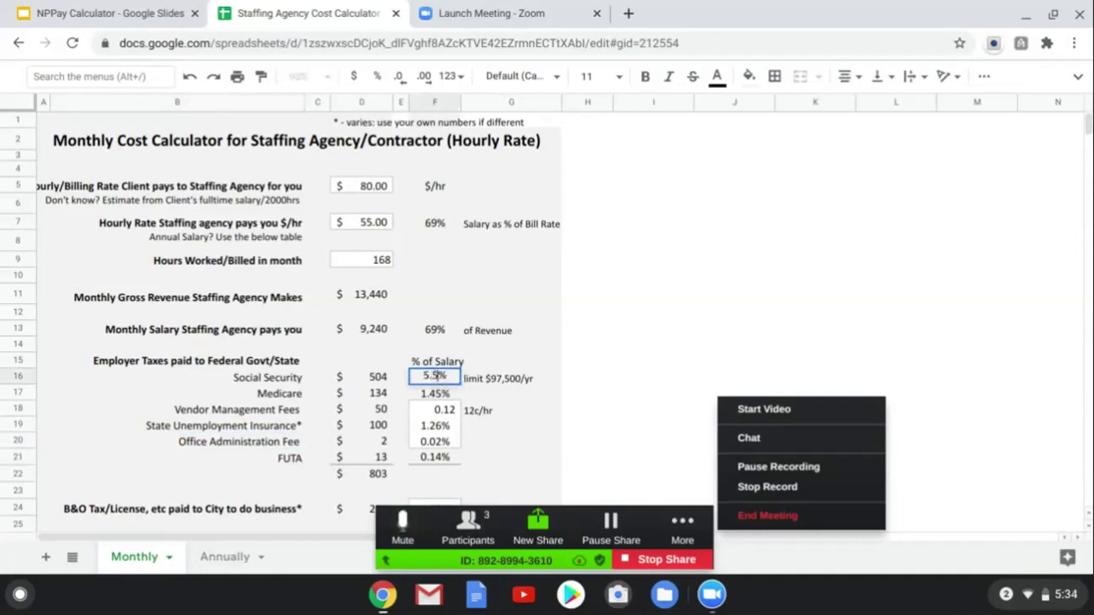
key("Return")
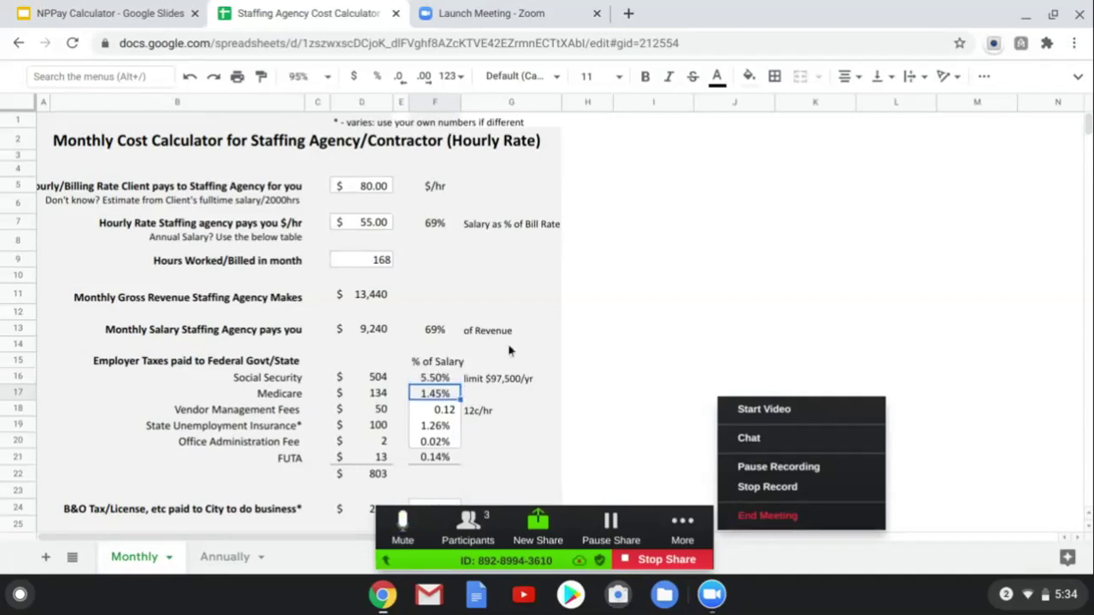
left_click(438, 379)
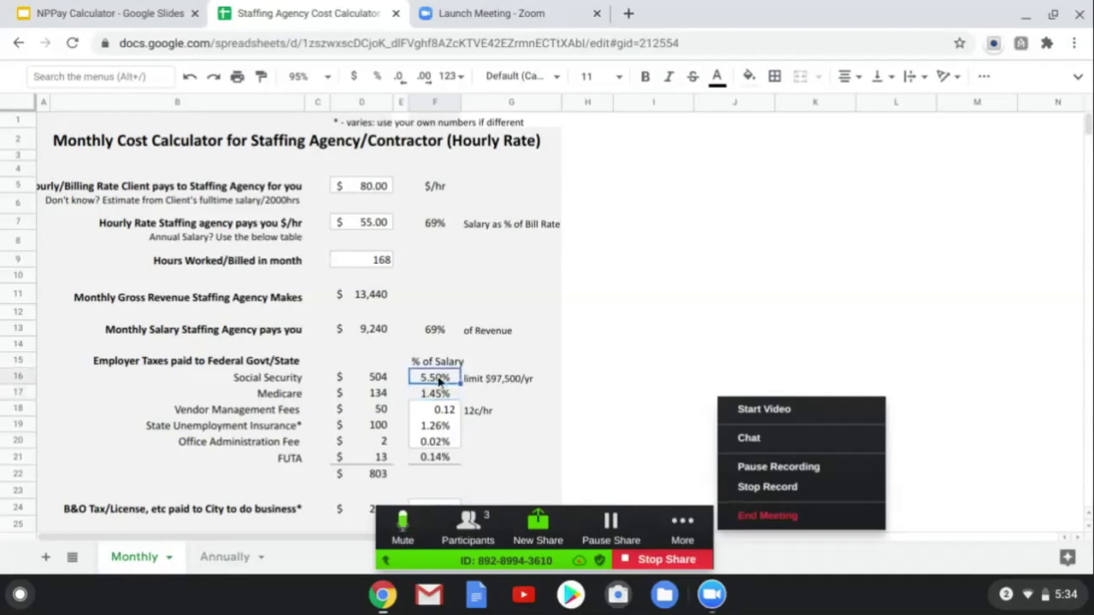
Review the cost amounts in column D down to the $342 monthly profit.
left_click(376, 485)
key("Down")
key("Down")
key("Down")
key("Down")
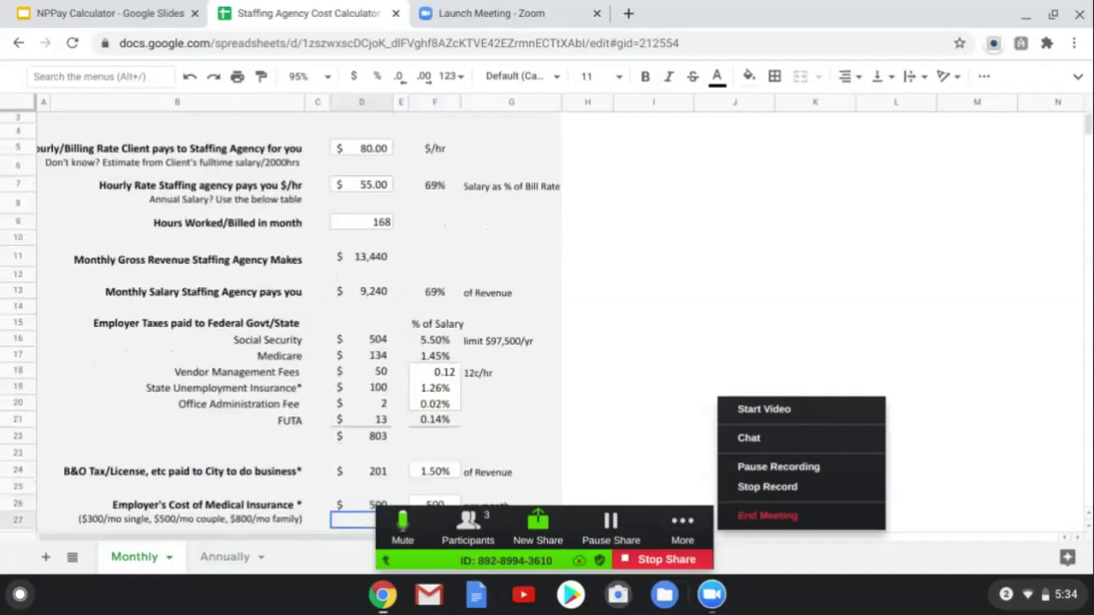
key("Down")
key("Down")
key("Down")
key("Down")
key("Down")
key("Down")
key("Down")
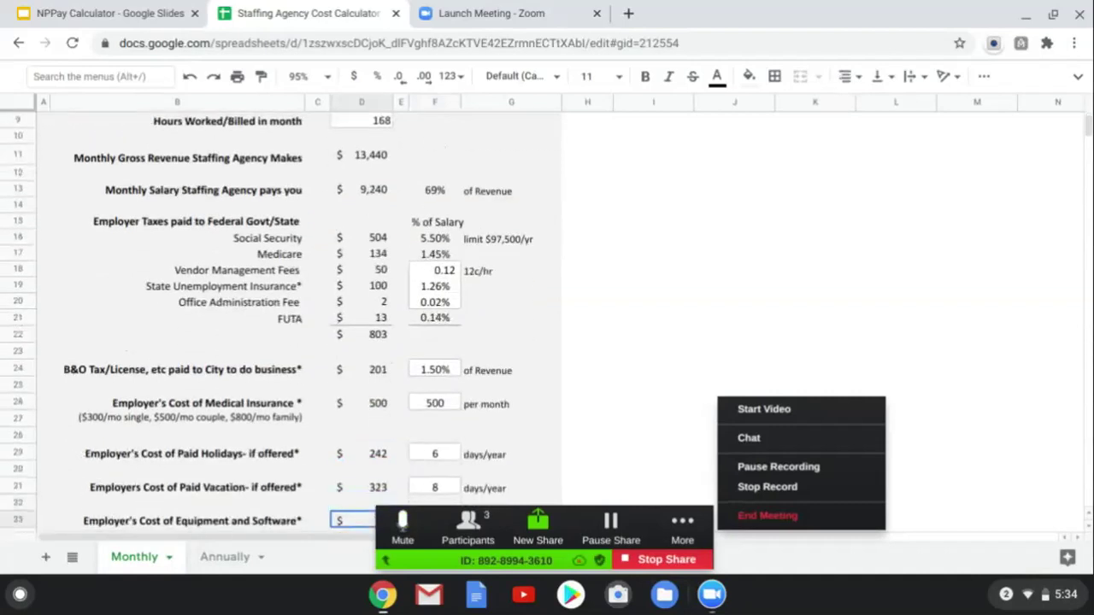
key("Down")
key("Down")
key("Down")
key("Down")
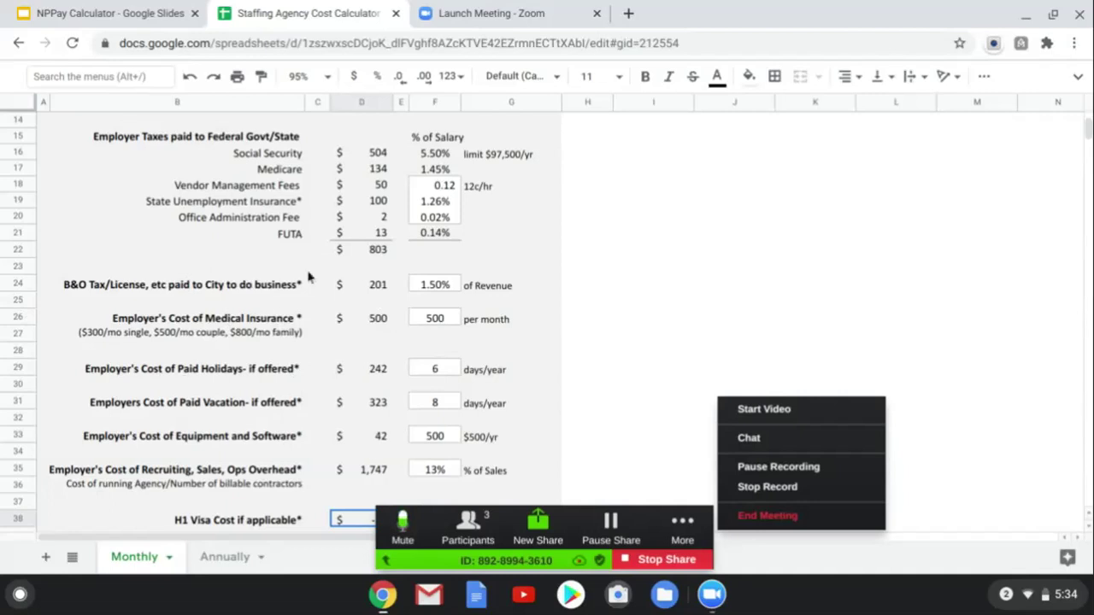
left_click(343, 374)
left_click(361, 416)
key("Down")
key("Down")
key("Down")
key("Down")
key("Down")
key("Down")
key("Down")
key("Down")
key("Down")
key("Down")
key("Down")
key("Down")
key("Down")
key("Down")
key("Up")
key("Up")
key("Up")
key("Up")
key("Up")
key("Up")
key("Up")
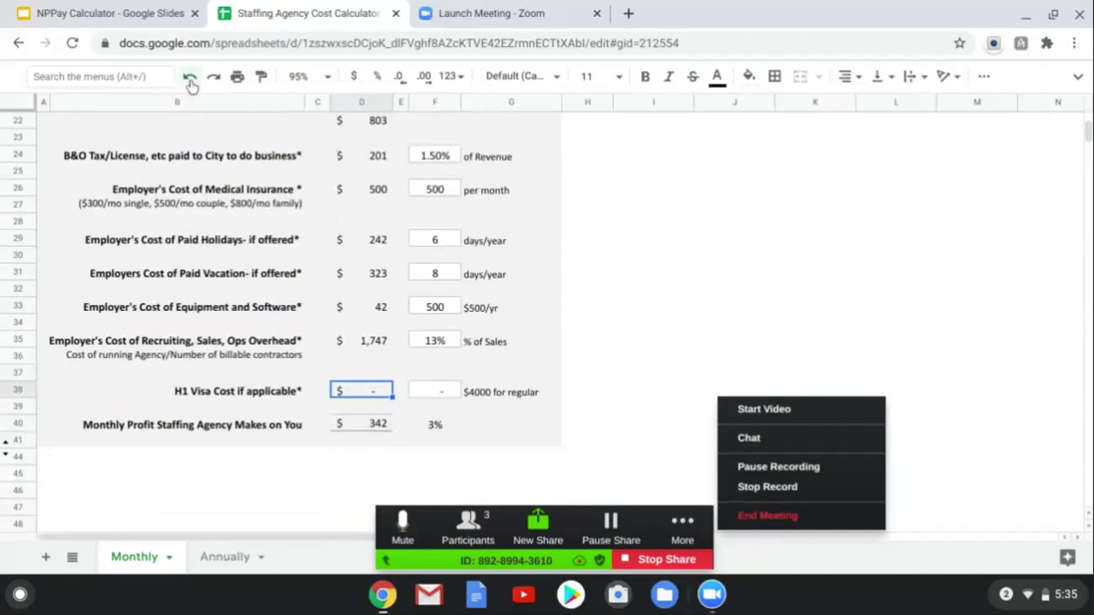
Undo the Monthly sheet edits, removing the Office Administration Fee label and restoring Workers' Comp Insurance $20, State Unemployment $116.
left_click(190, 78)
left_click(189, 79)
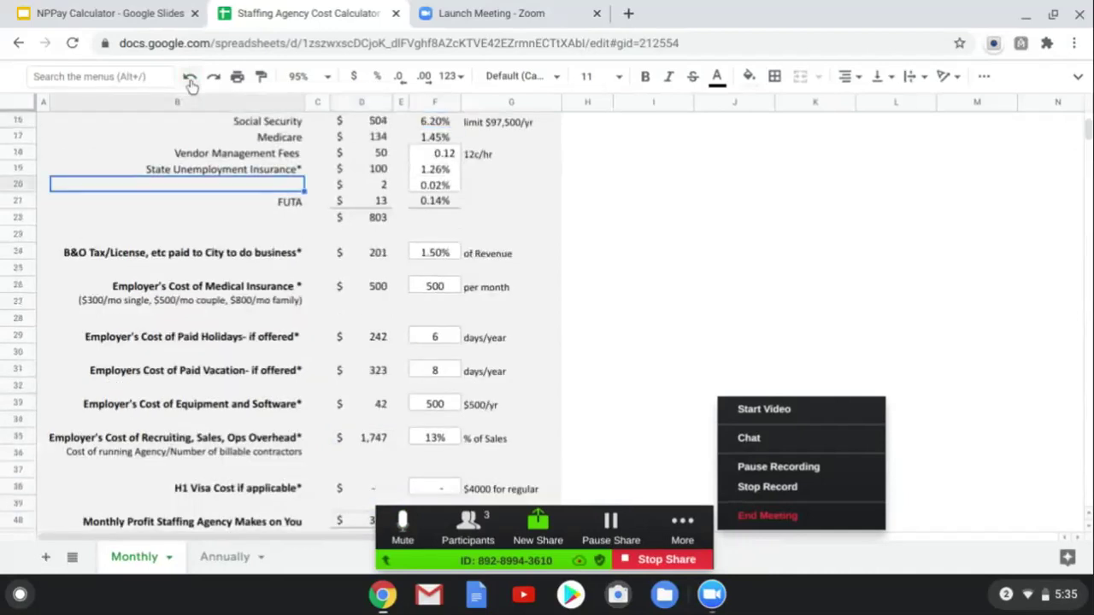
left_click(190, 78)
left_click(190, 79)
left_click(190, 78)
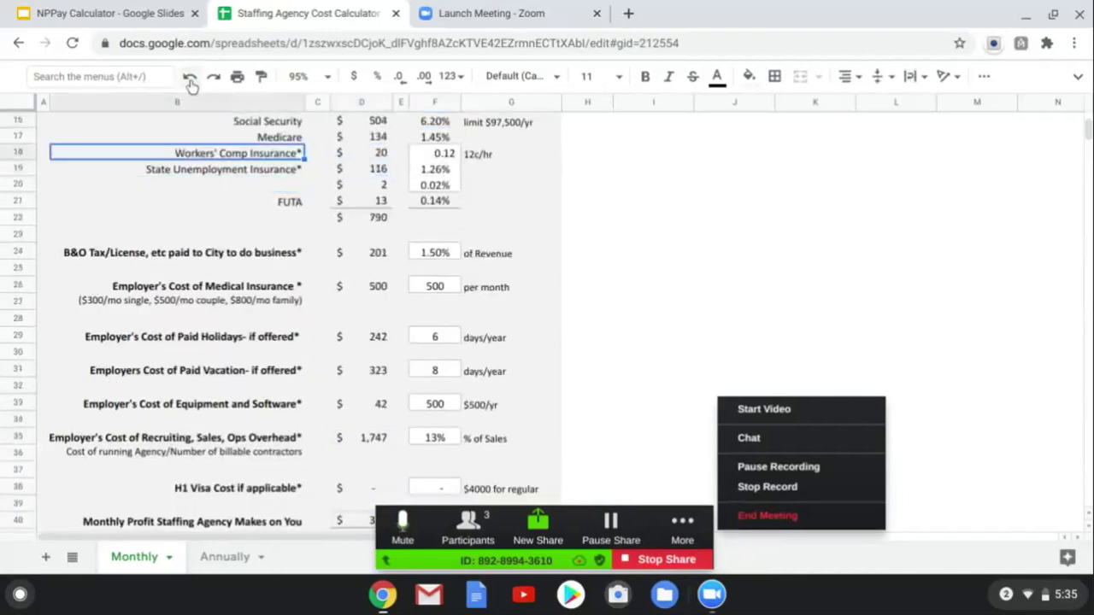
left_click(190, 79)
key("ctrl+z")
key("ctrl+z")
key("ctrl+z")
key("ctrl+z")
key("ctrl+z")
key("ctrl+z")
key("ctrl+z")
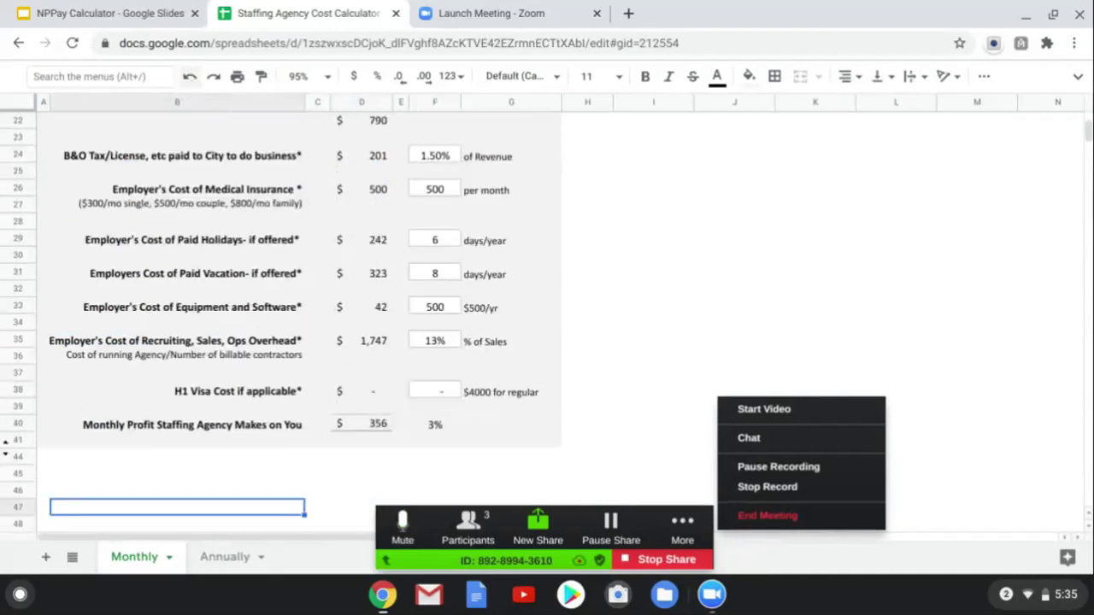
key("ctrl+z")
key("ctrl+z")
key("ctrl+z")
key("ctrl+z")
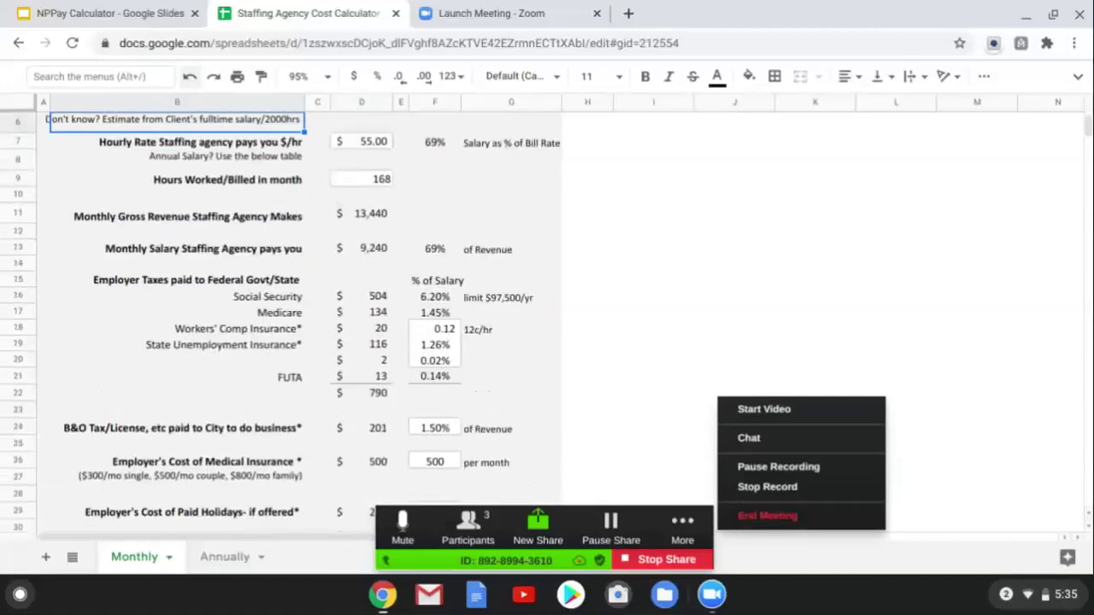
key("ctrl+z")
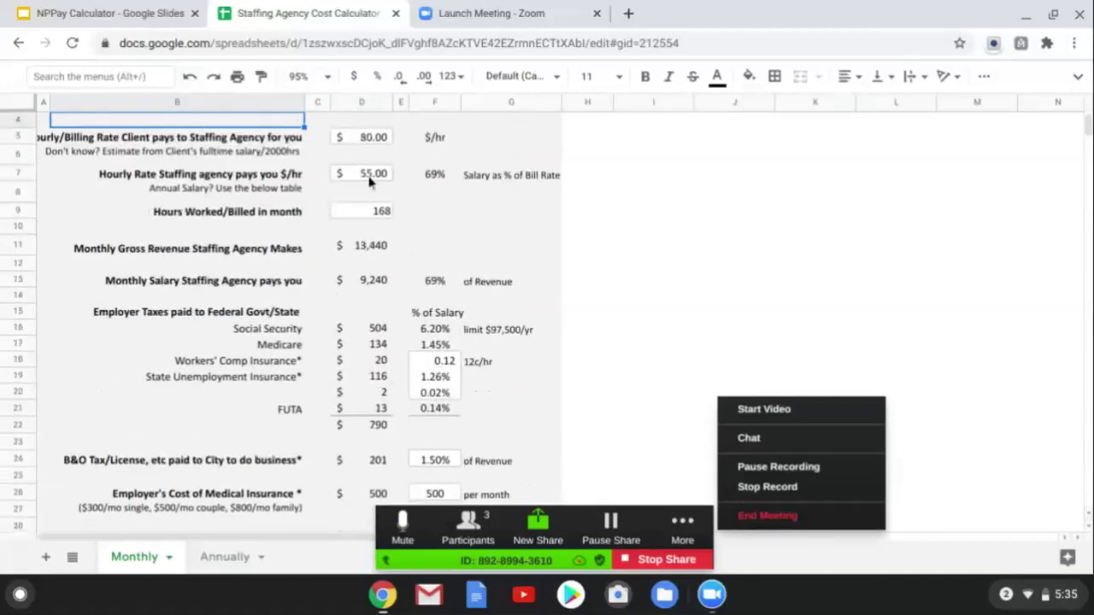
Change the contractor's hourly rate in D7 from 55.00 to 40 and check the recalculated monthly profit.
left_click(370, 175)
type("40")
key("Return")
key("Down")
key("Down")
key("Down")
key("Down")
key("Down")
key("Down")
key("Down")
key("Down")
key("Down")
key("Down")
key("Down")
key("Down")
key("Down")
key("Down")
key("Down")
key("Down")
key("Down")
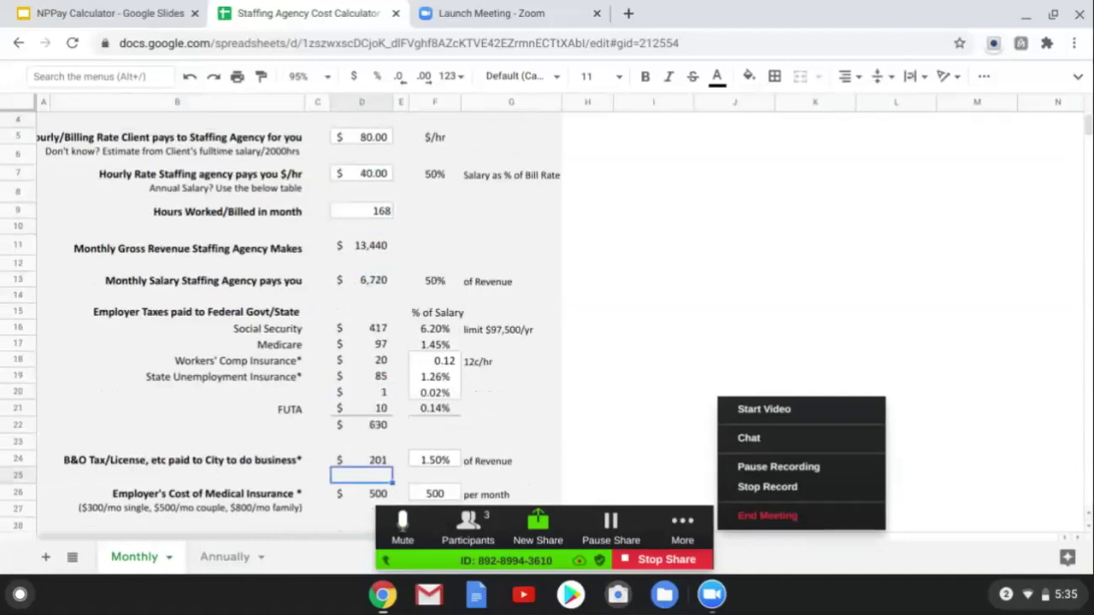
key("Down")
key("Down")
key("Down")
key("Down")
key("Down")
key("Down")
key("Down")
key("Down")
key("Down")
key("Down")
key("Down")
key("Down")
key("Down")
key("Down")
key("Down")
key("Down")
key("Down")
key("Down")
key("Down")
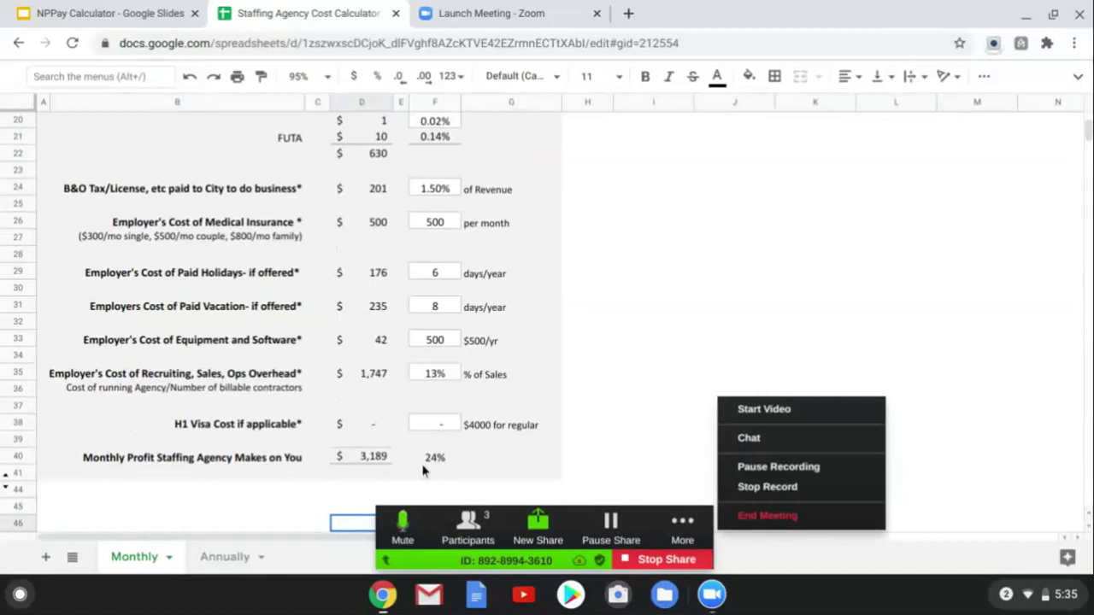
key("Up")
key("Up")
key("Up")
key("Up")
key("Up")
key("Up")
key("Up")
key("Up")
key("Up")
key("Up")
key("Up")
key("Up")
key("Up")
key("Up")
key("Up")
key("Up")
key("Up")
key("Up")
key("Up")
key("Up")
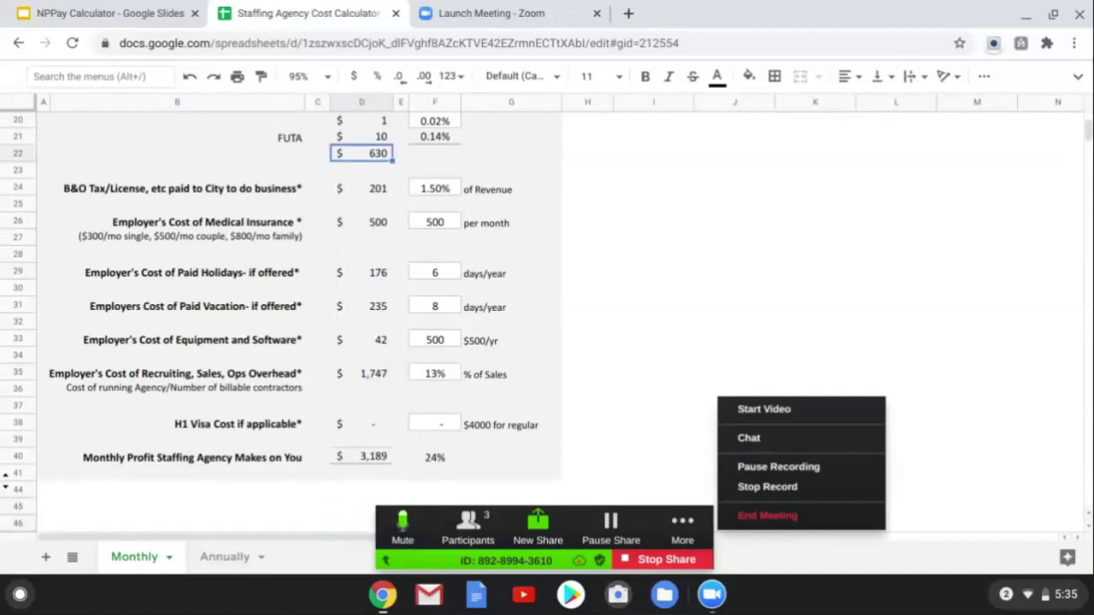
key("Up")
key("Up")
key("Up")
key("Up")
key("Up")
key("Up")
key("Up")
key("Up")
key("Up")
key("Up")
key("Up")
key("Up")
key("Up")
key("Up")
key("Up")
key("Up")
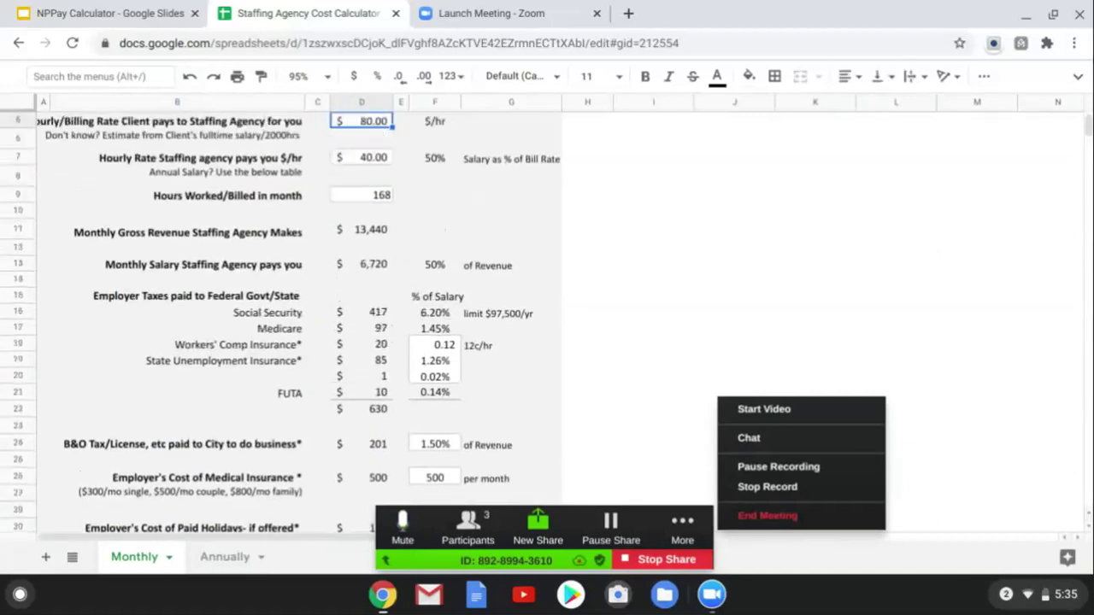
key("Up")
key("Up")
key("Up")
key("Down")
key("Down")
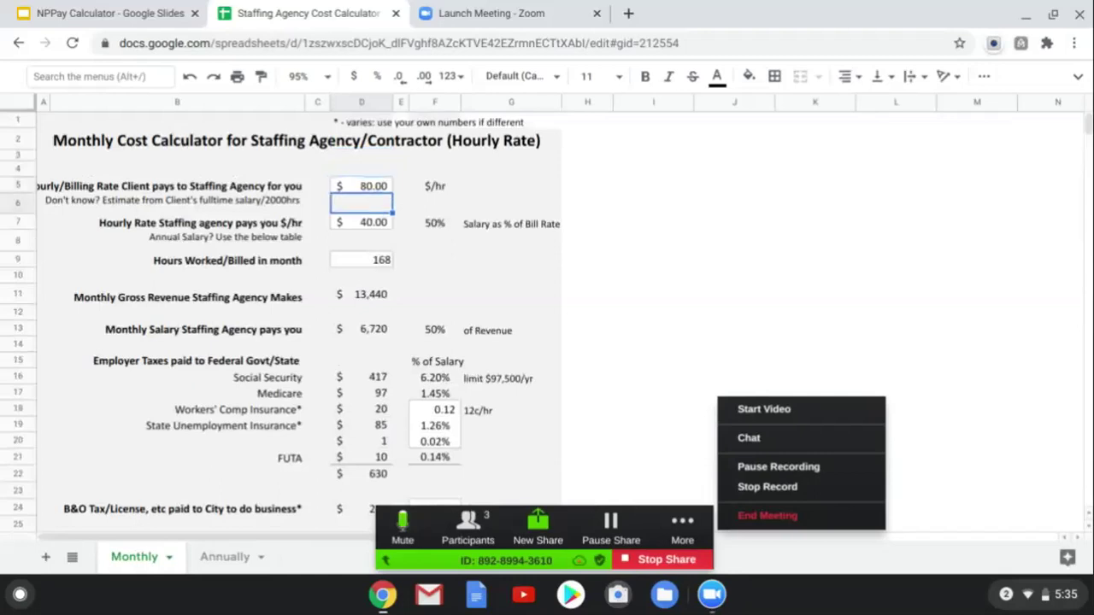
key("Down")
key("Down")
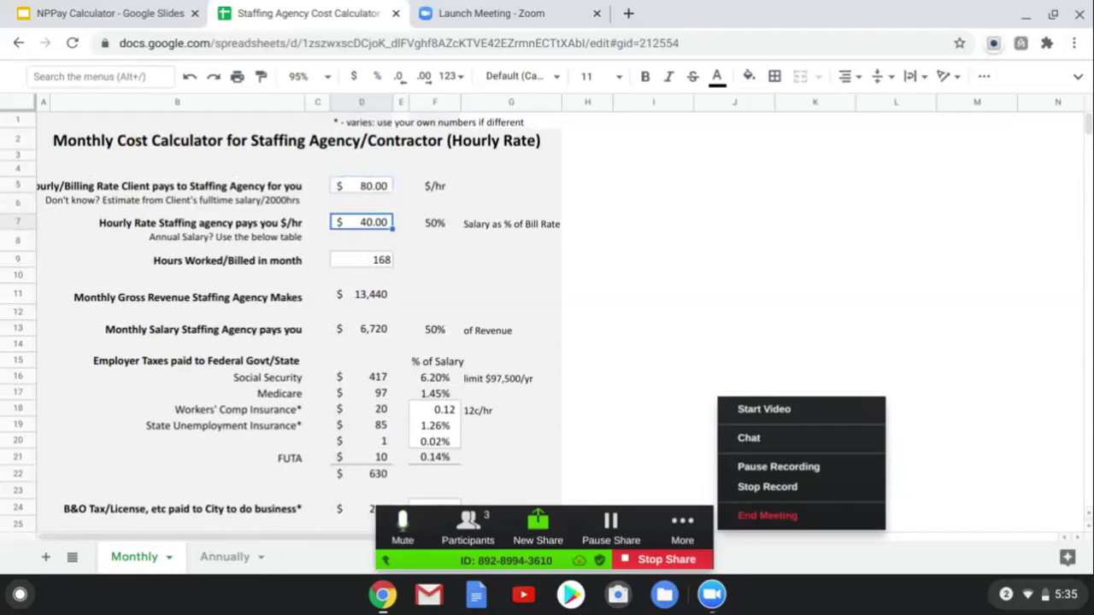
left_click(361, 260)
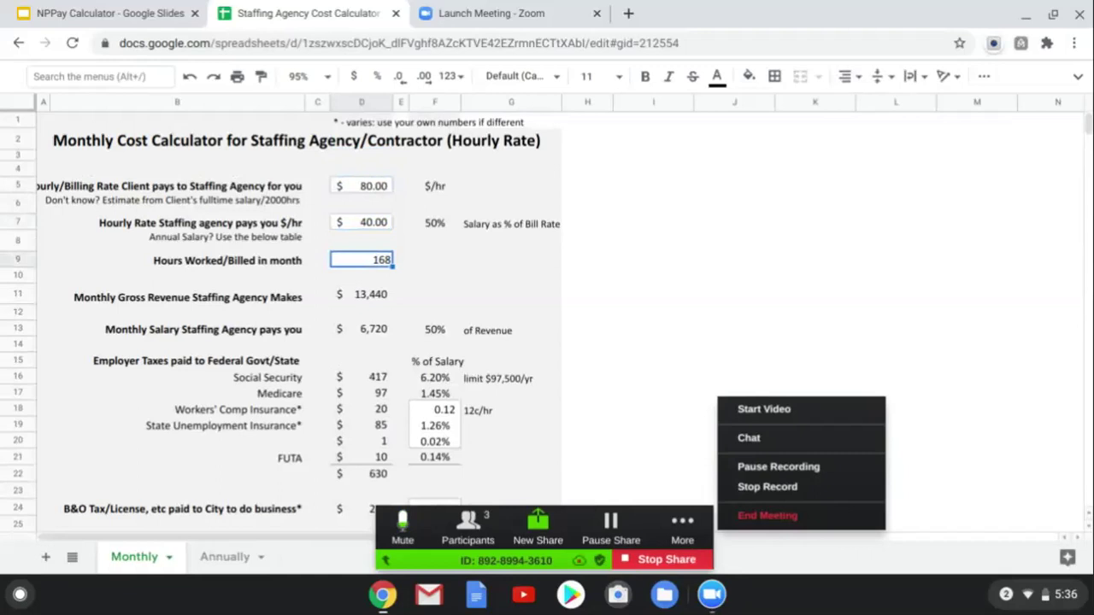
left_click(362, 294)
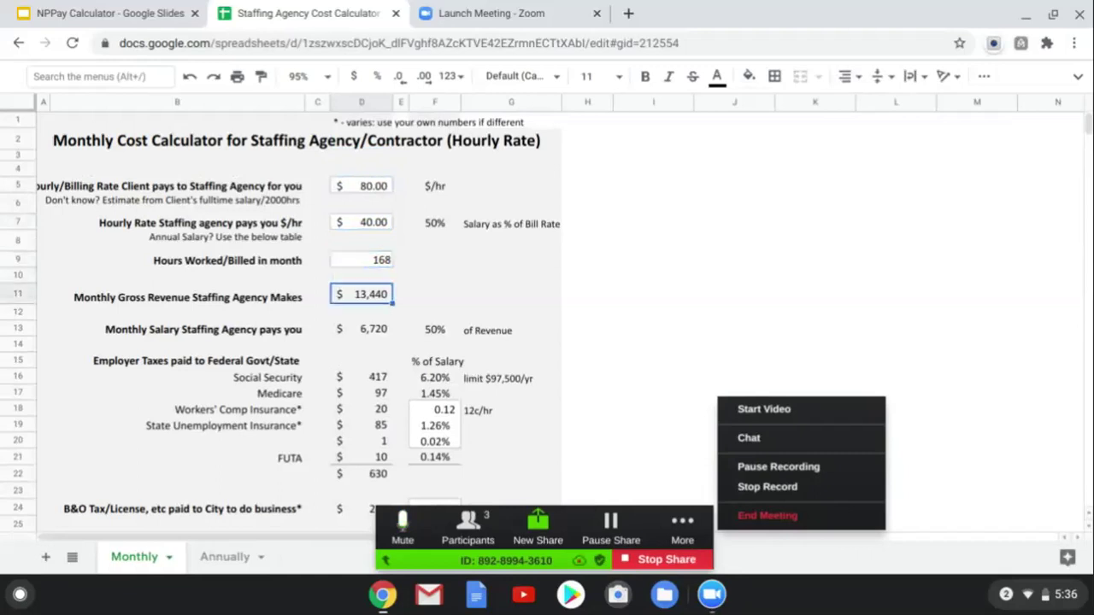
key("Down")
key("Down")
key("Down")
key("Down")
key("Down")
key("Down")
key("Down")
key("Down")
key("Down")
key("Down")
key("Down")
key("Down")
key("Down")
key("Down")
key("Down")
key("Down")
key("Down")
key("Down")
key("Down")
key("Down")
key("Down")
key("Down")
key("Down")
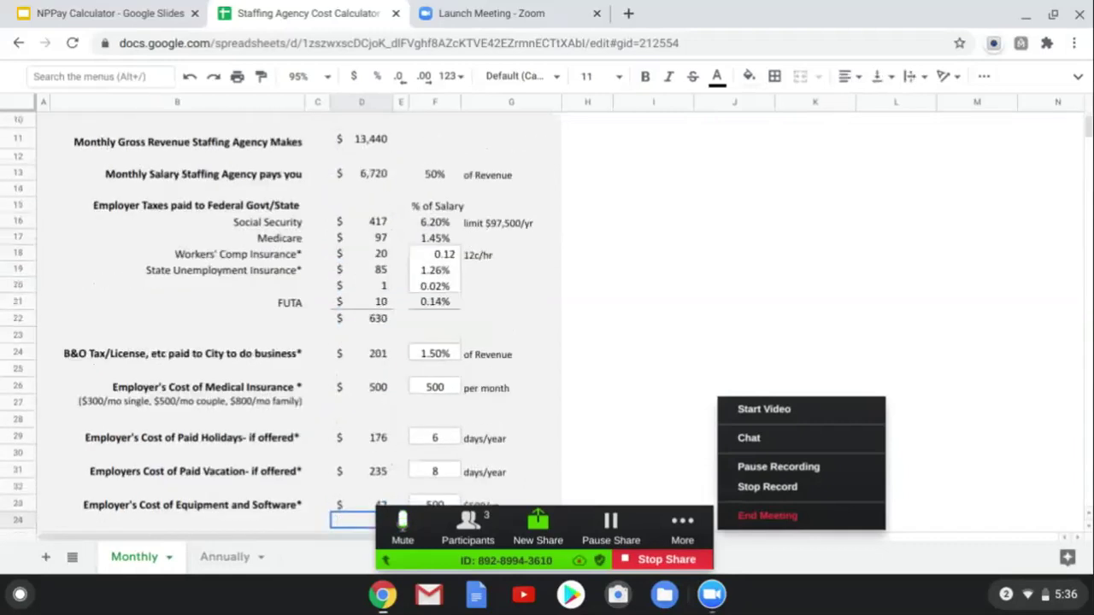
key("Down")
key("Down")
key("Down")
key("Down")
key("Down")
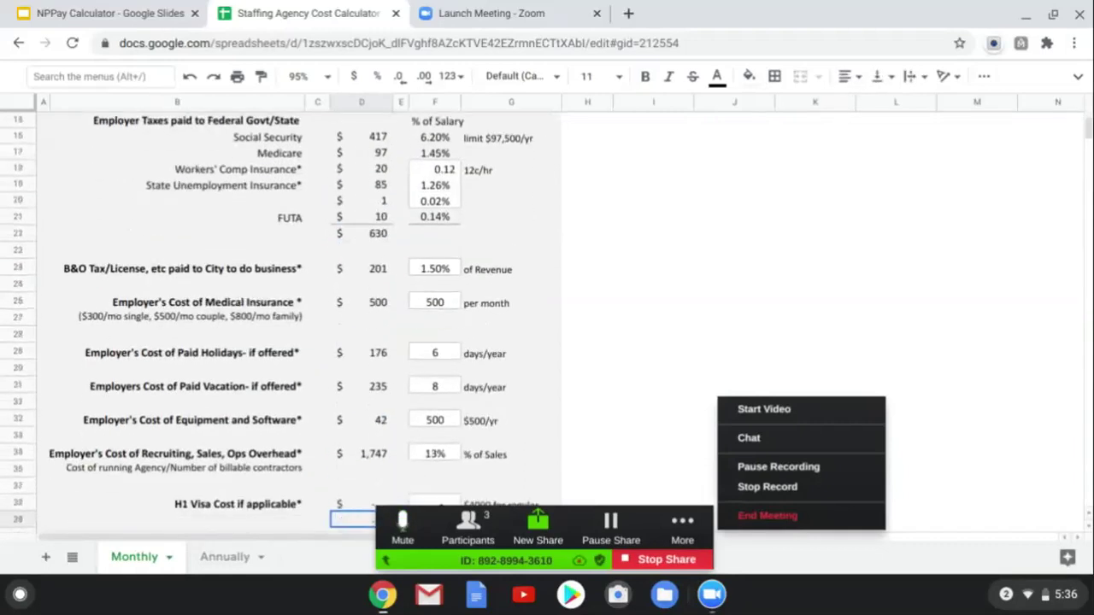
key("Down")
key("Down")
key("Down")
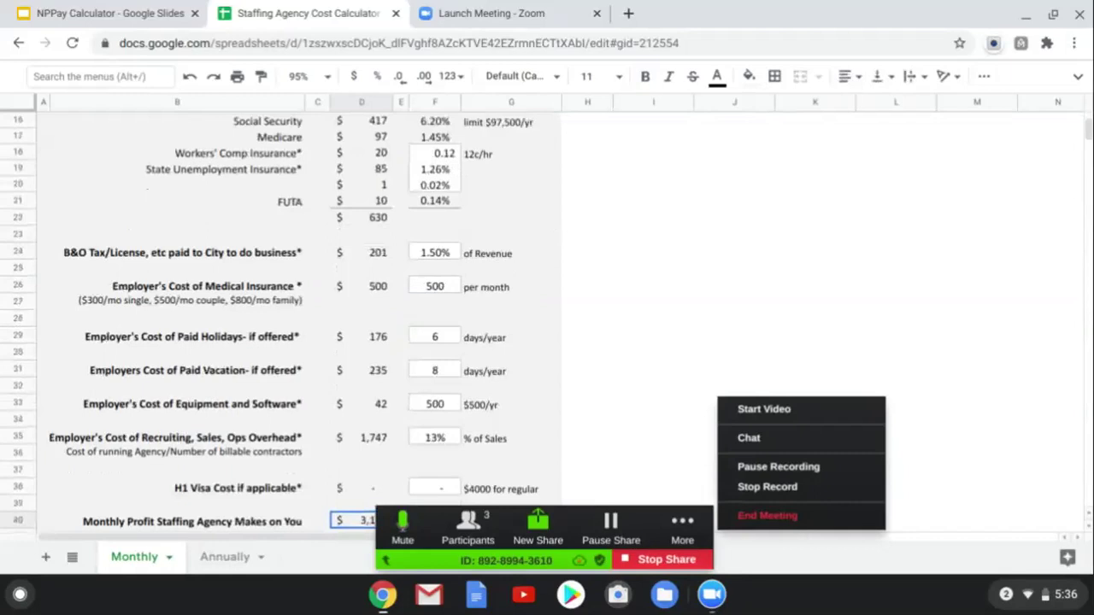
key("Up")
key("Up")
key("Up")
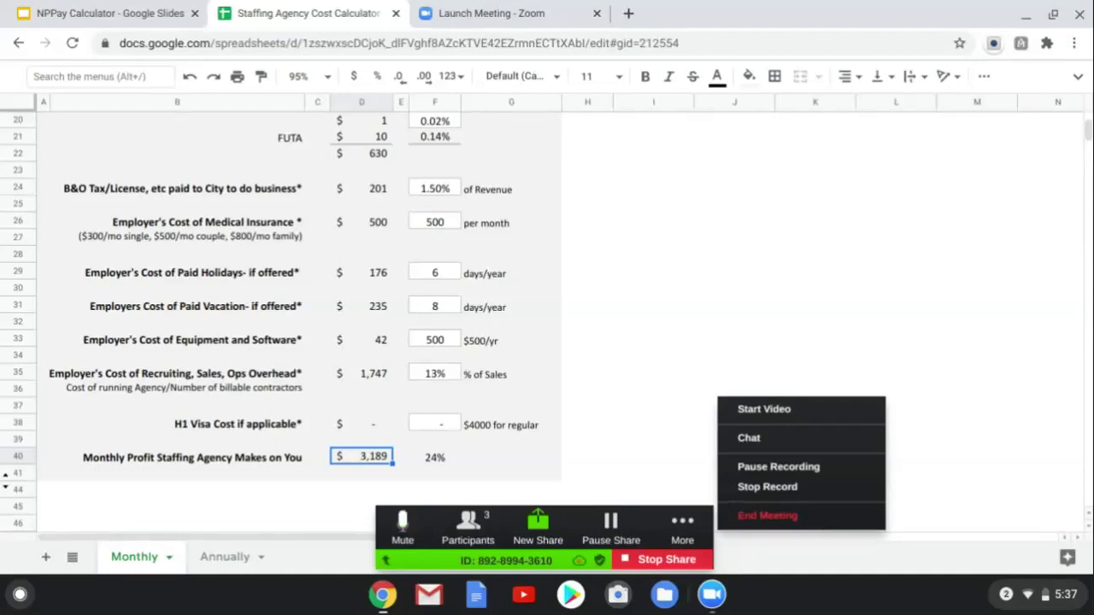
key("Up")
key("Up")
key("Up")
key("Up")
key("Up")
key("Up")
key("Up")
key("Up")
key("Up")
key("Up")
key("Up")
Move back up to the top notes row of the Monthly sheet.
key("Up")
key("Up")
key("Up")
key("Up")
key("Up")
key("Up")
key("Up")
key("Up")
key("Up")
key("Up")
key("Up")
key("Up")
key("Up")
key("Up")
key("Up")
key("Up")
key("Up")
key("Up")
key("Up")
key("Up")
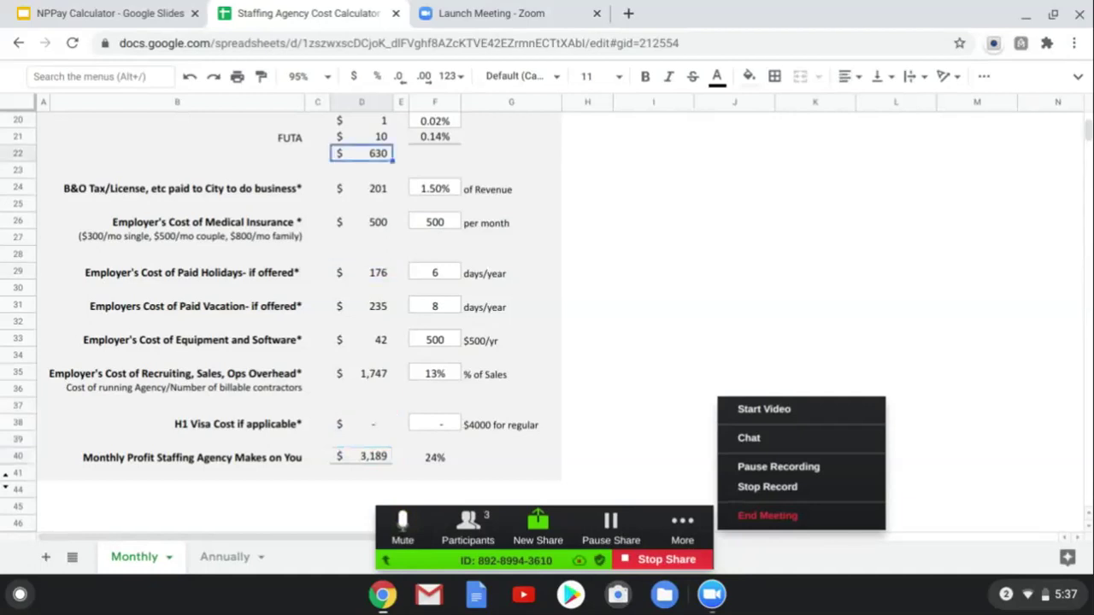
key("Up")
key("Up")
key("Up")
key("Up")
key("Up")
key("Up")
key("Up")
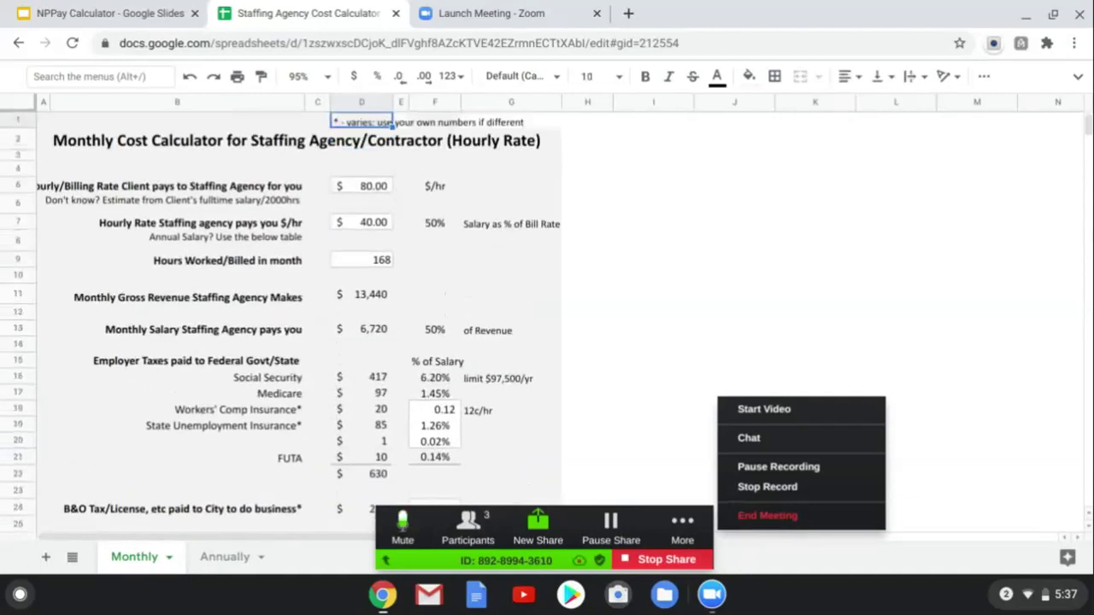
key("Right")
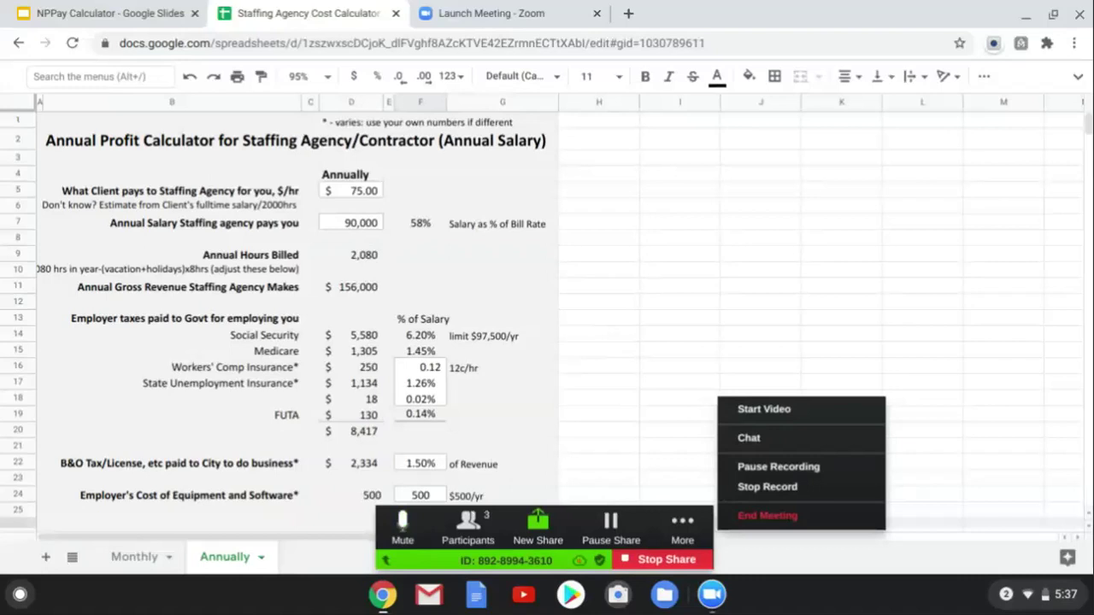
left_click(363, 196)
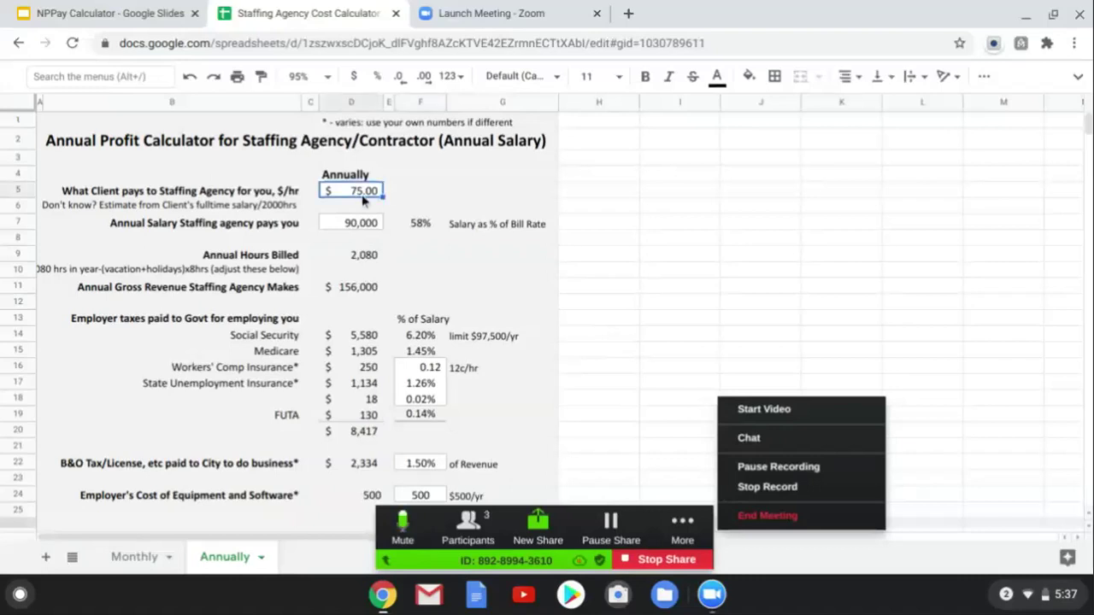
left_click(361, 229)
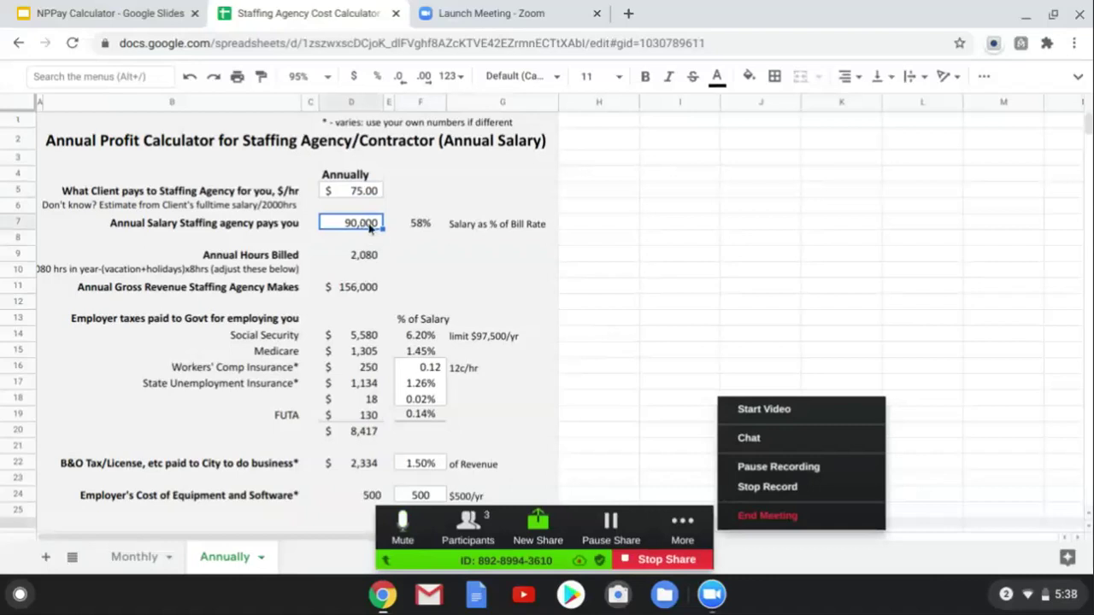
key("BackSpace")
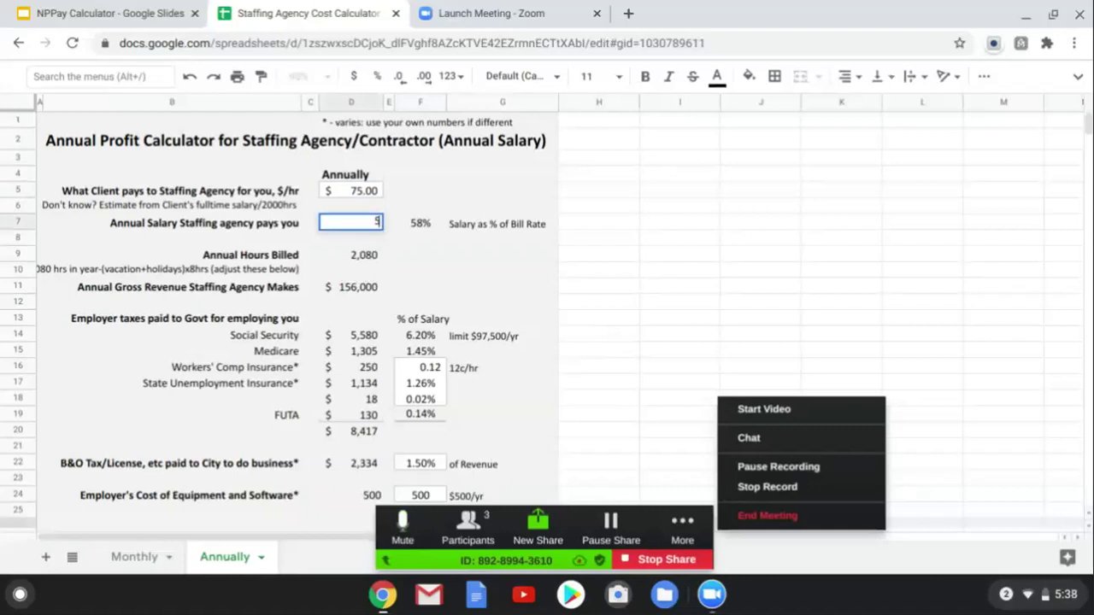
type("55")
key("Return")
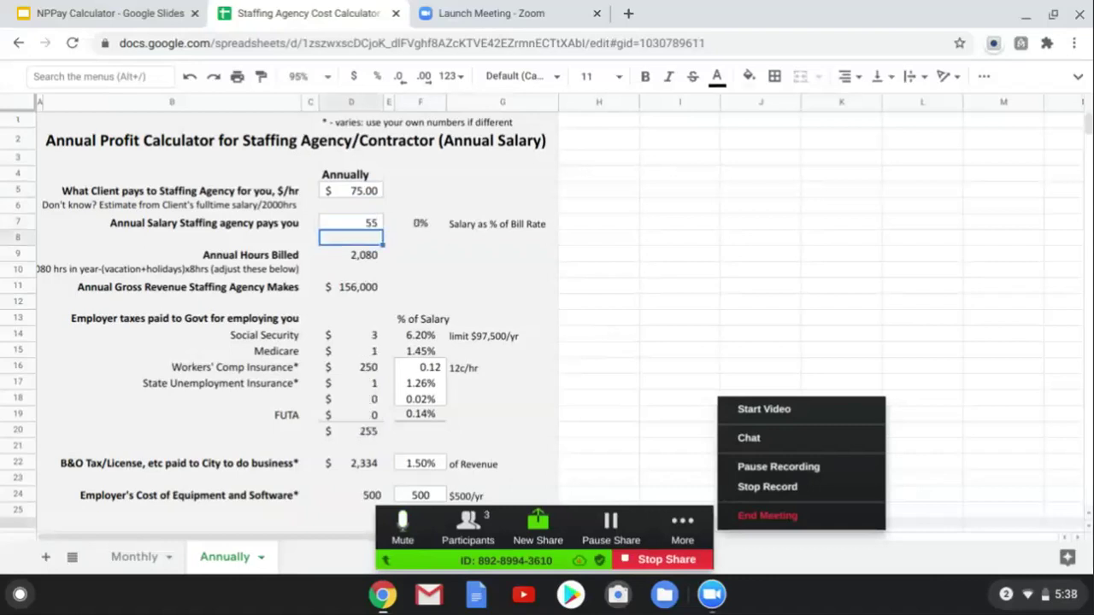
left_click(351, 222)
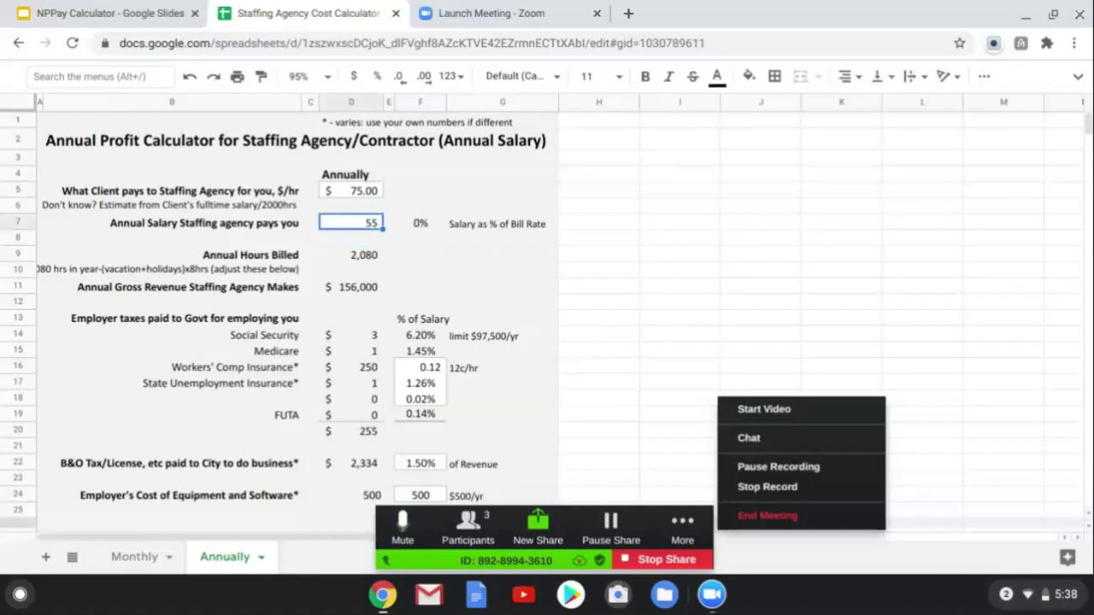
type("90,000")
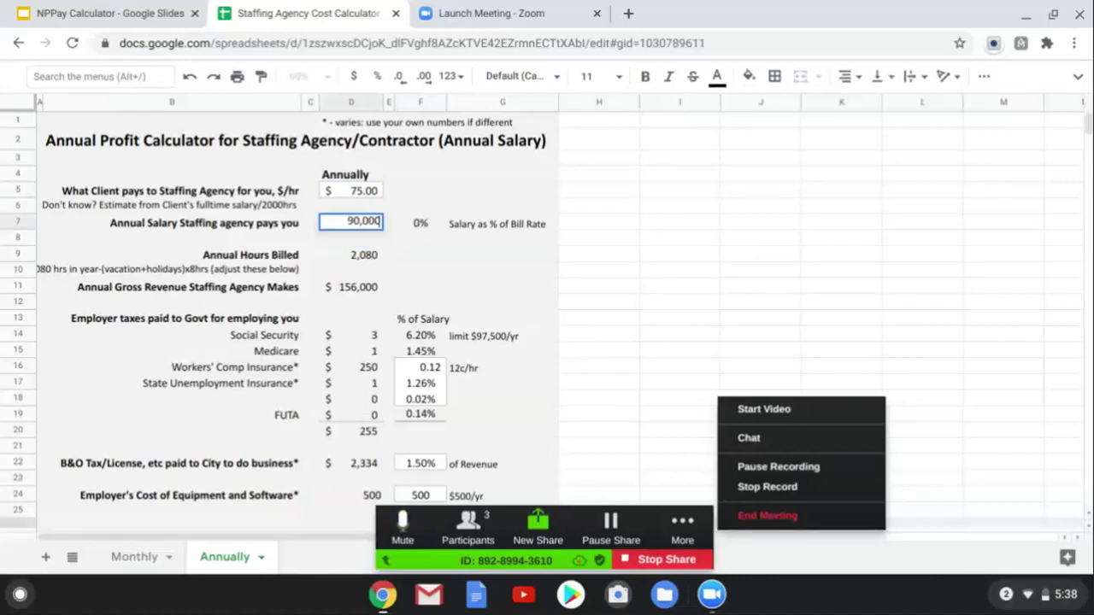
key("Return")
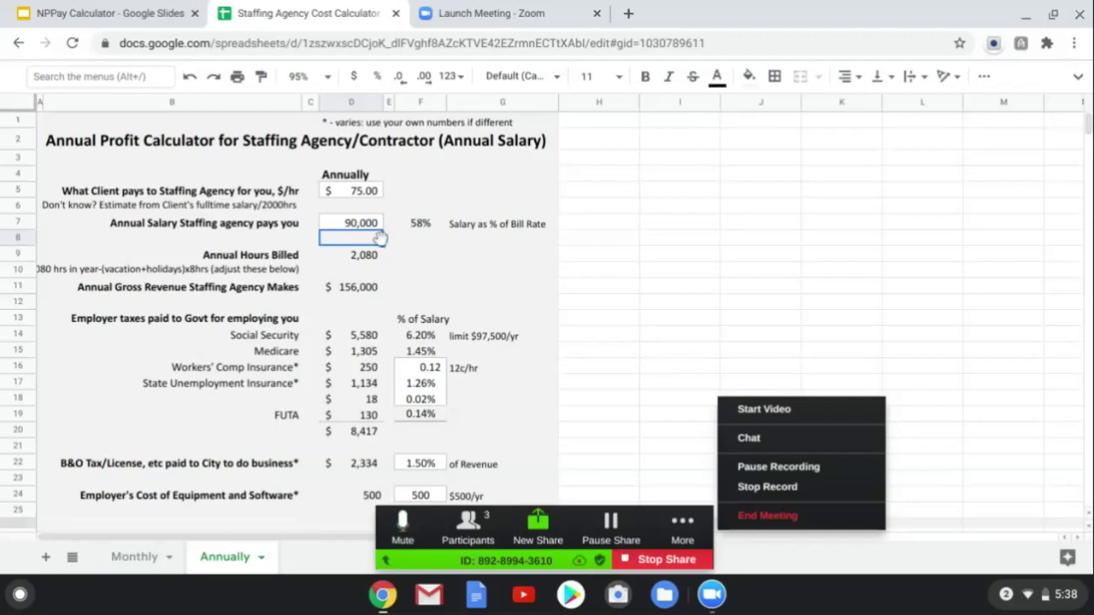
left_click(366, 260)
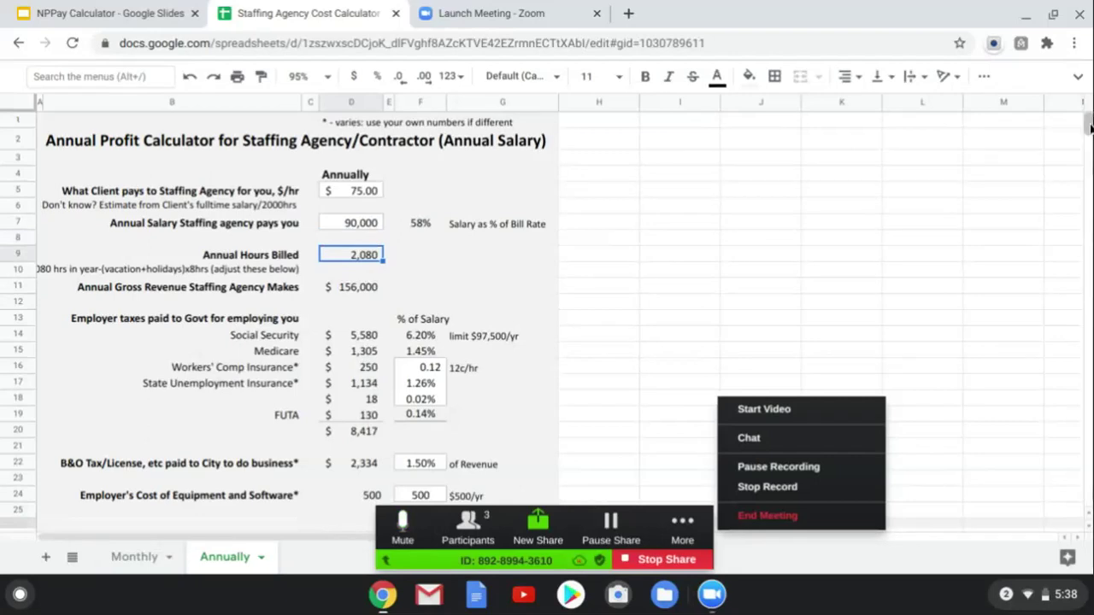
left_click_drag(1088, 128, 1089, 137)
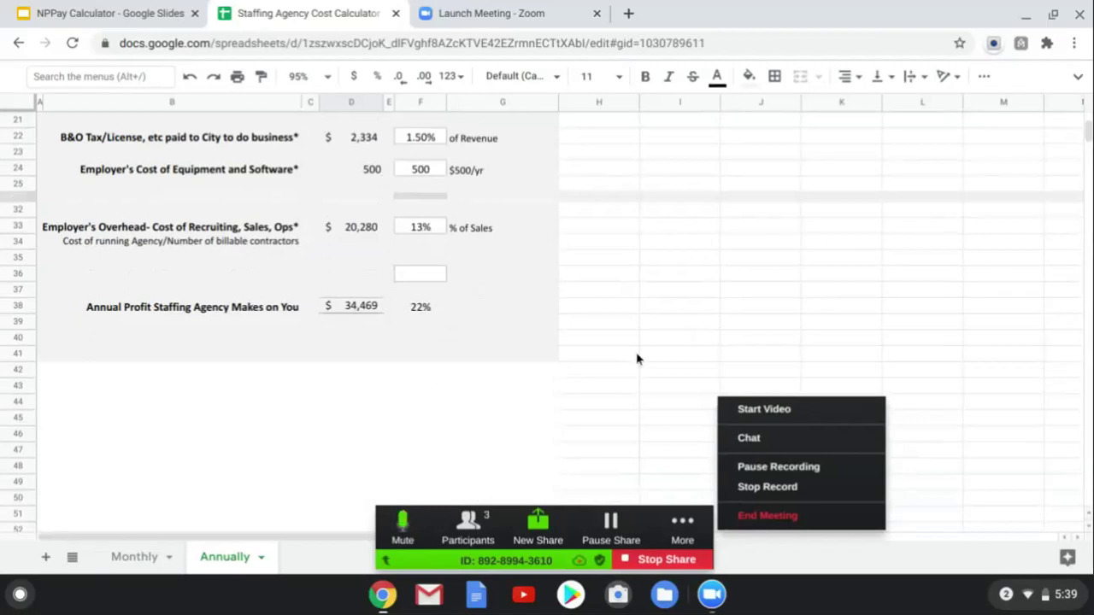
left_click(519, 312)
key("Up")
key("Up")
key("Up")
key("Up")
key("Up")
key("Up")
key("Up")
key("Up")
key("Up")
key("Up")
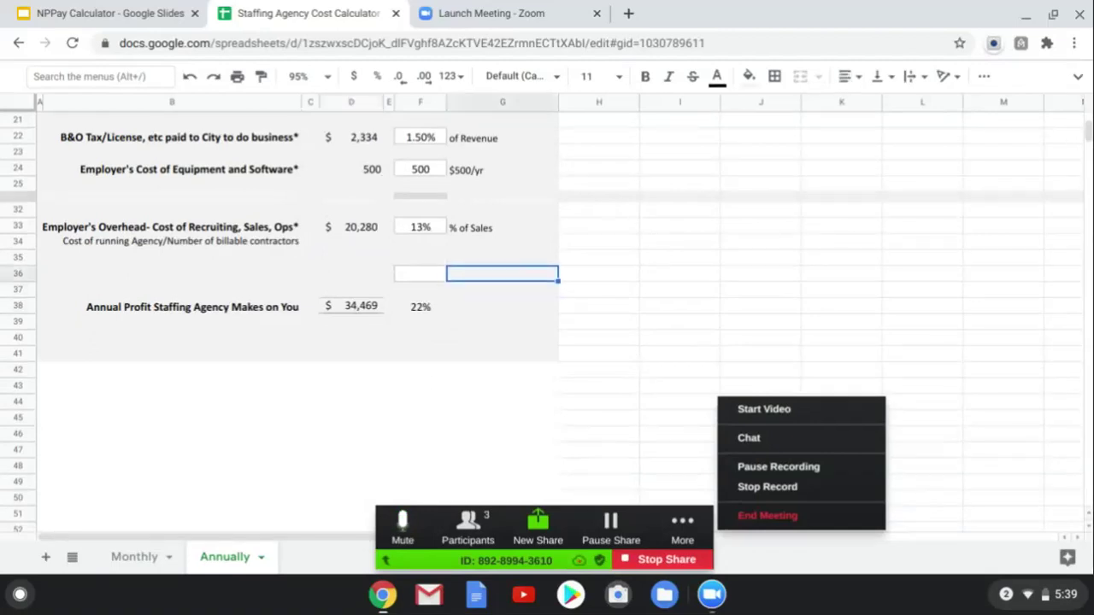
key("Up")
key("Up")
key("Up")
key("Up")
key("Up")
key("Up")
key("Up")
key("Up")
key("Up")
key("Up")
key("Up")
key("Up")
key("Up")
key("Up")
key("Up")
key("Up")
key("Up")
key("Up")
key("Up")
key("Up")
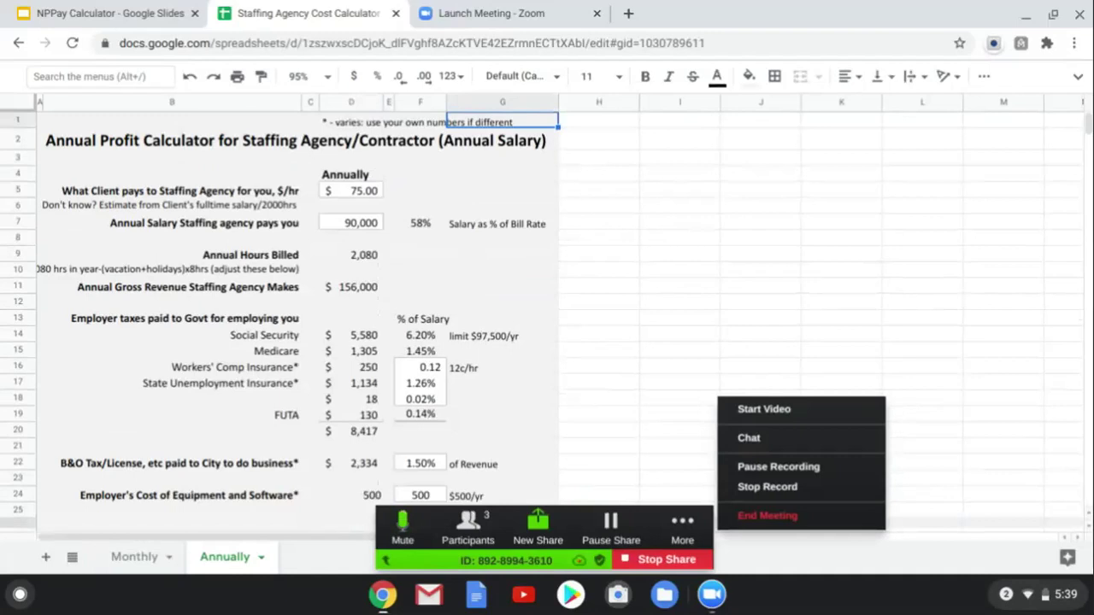
Bring up the NPPay Calculator deck and scroll its slide filmstrip down and back to slide 1.
left_click(80, 19)
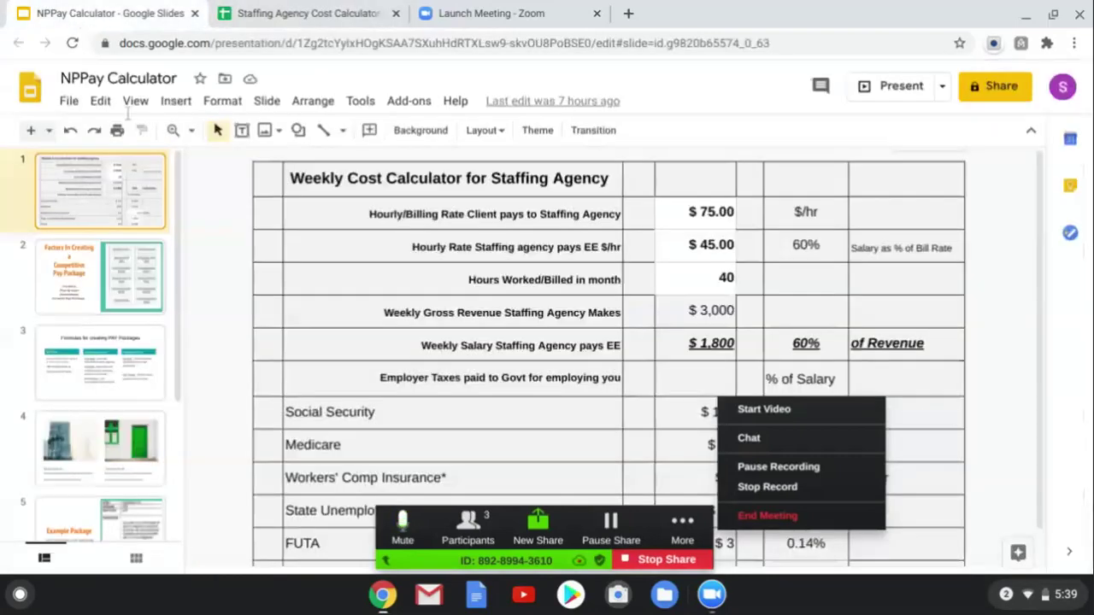
scroll(158, 493, "down", 5)
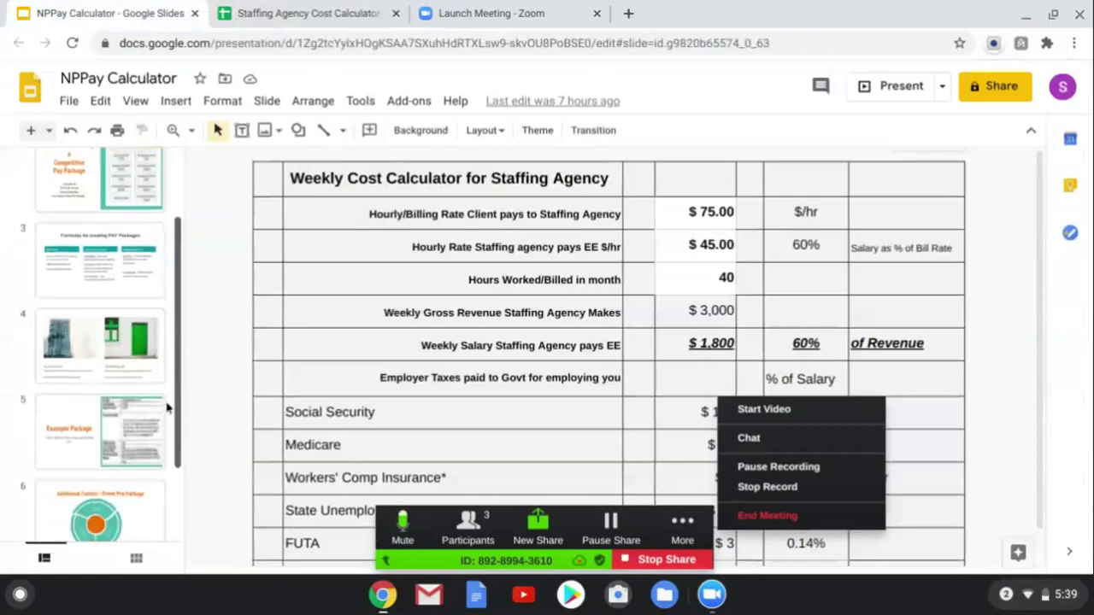
scroll(158, 494, "up", 5)
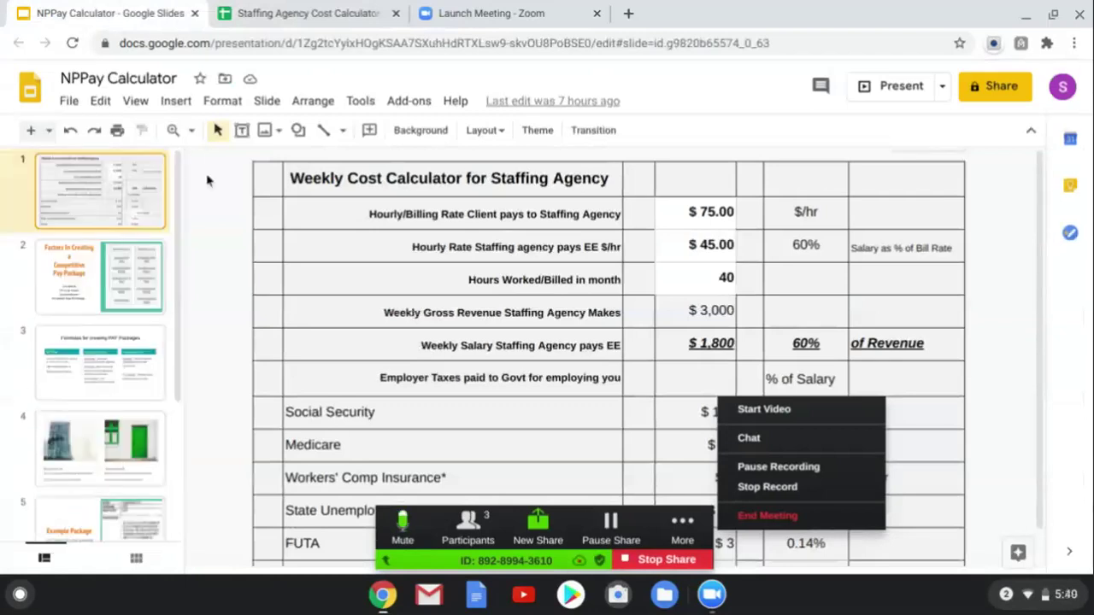